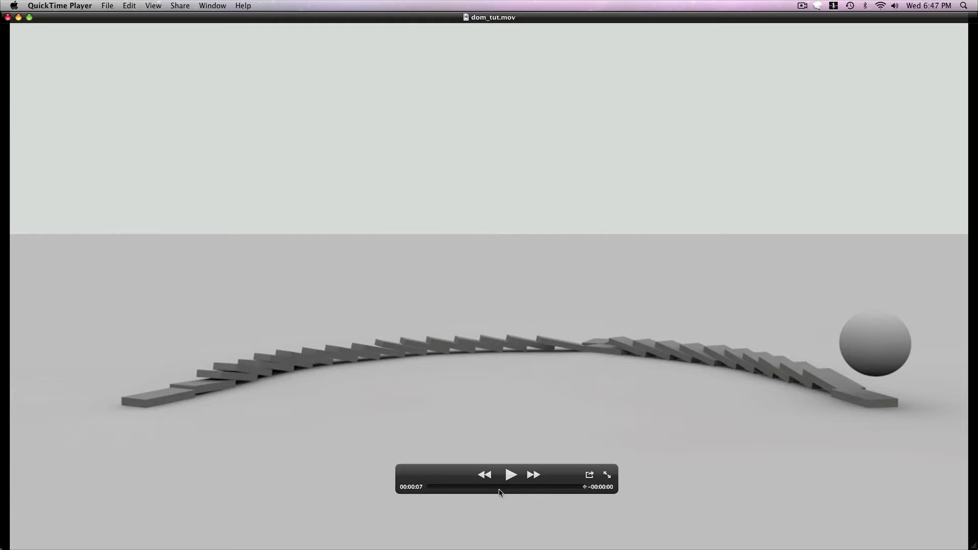
- Rewind the dom_tut.mov domino animation to its first frame and switch to Cinema 4D
left_click_drag(500, 492, 415, 490)
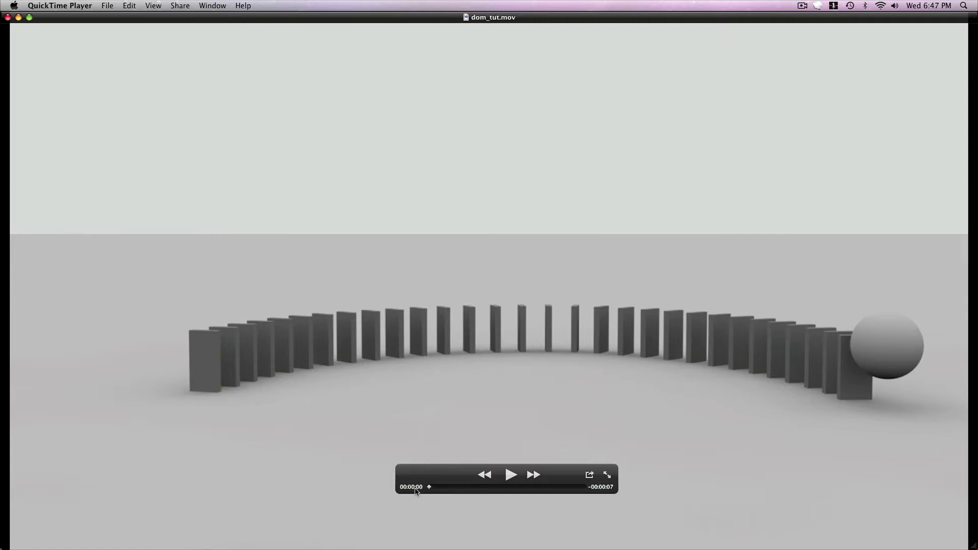
left_click(19, 18)
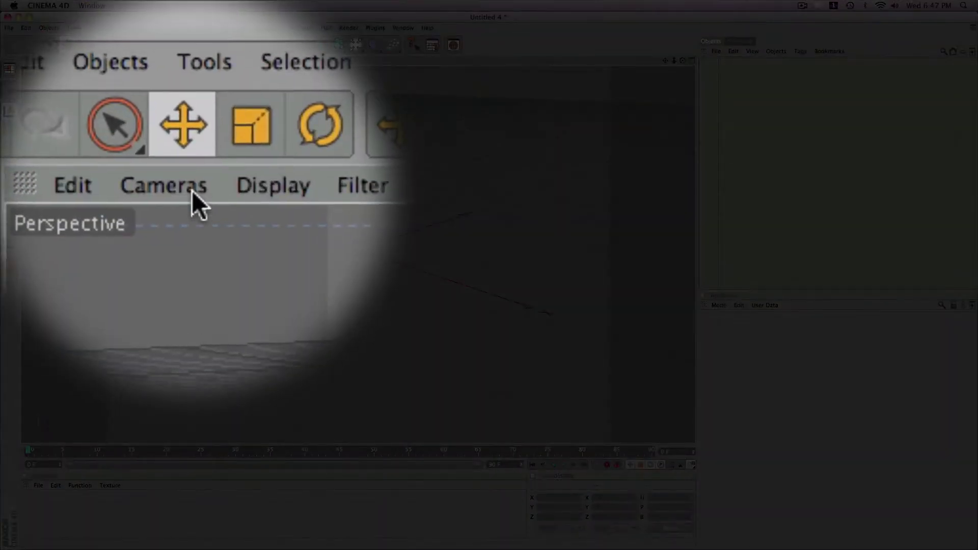
- In the top view, draw an open four-point Bezier spline that arcs around the origin
left_click(66, 61)
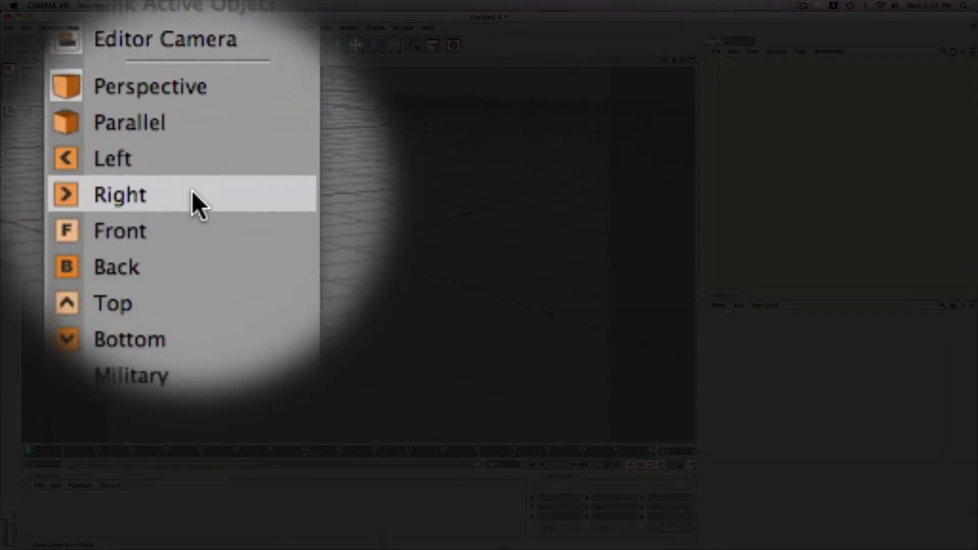
left_click(191, 191)
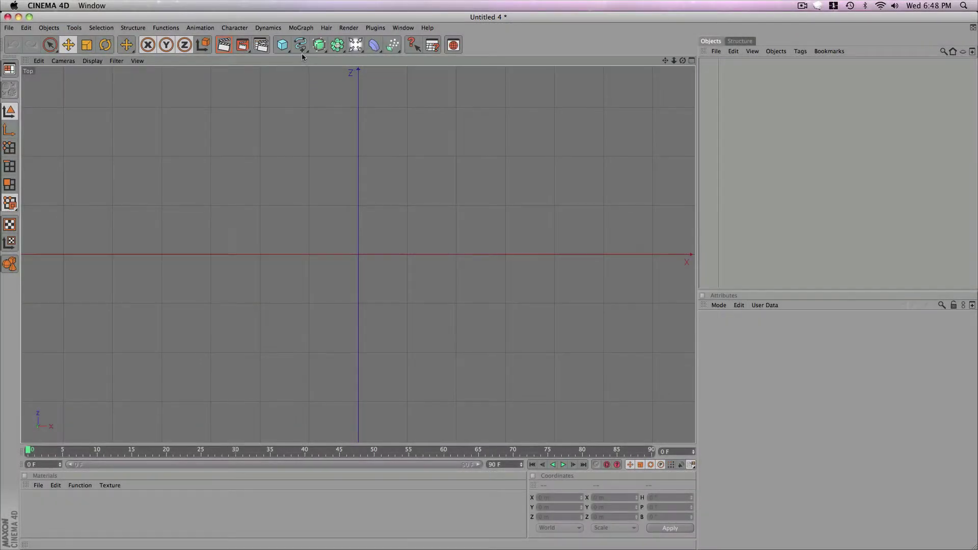
left_click(301, 46)
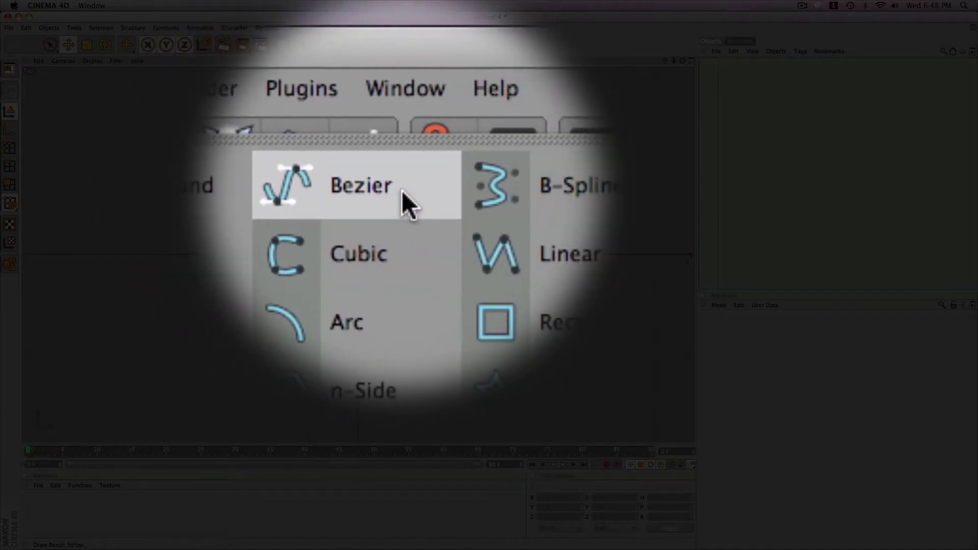
left_click(402, 190)
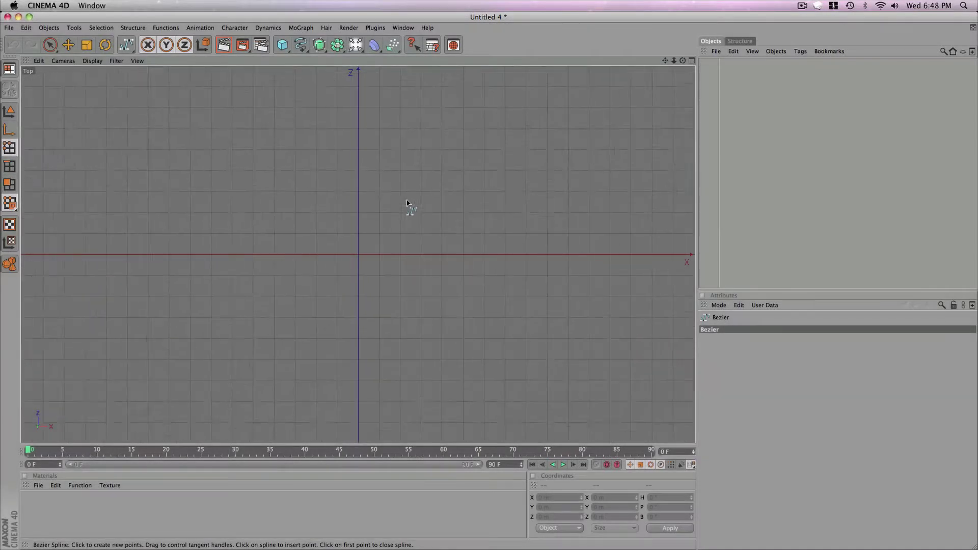
left_click(370, 343)
left_click_drag(447, 206, 451, 177)
left_click_drag(309, 125, 297, 122)
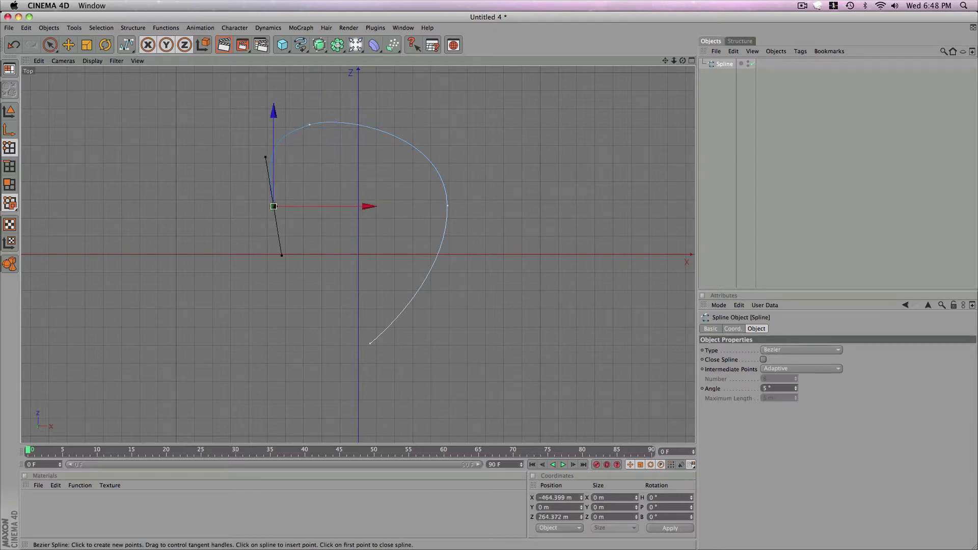
- Select all points of the spline and apply Soft Interpolation to them
left_click(50, 44)
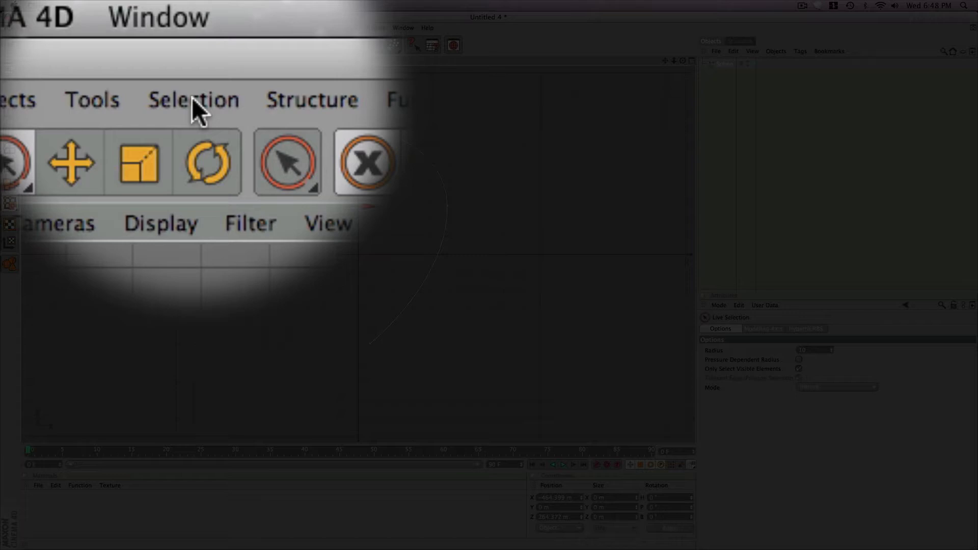
left_click(102, 28)
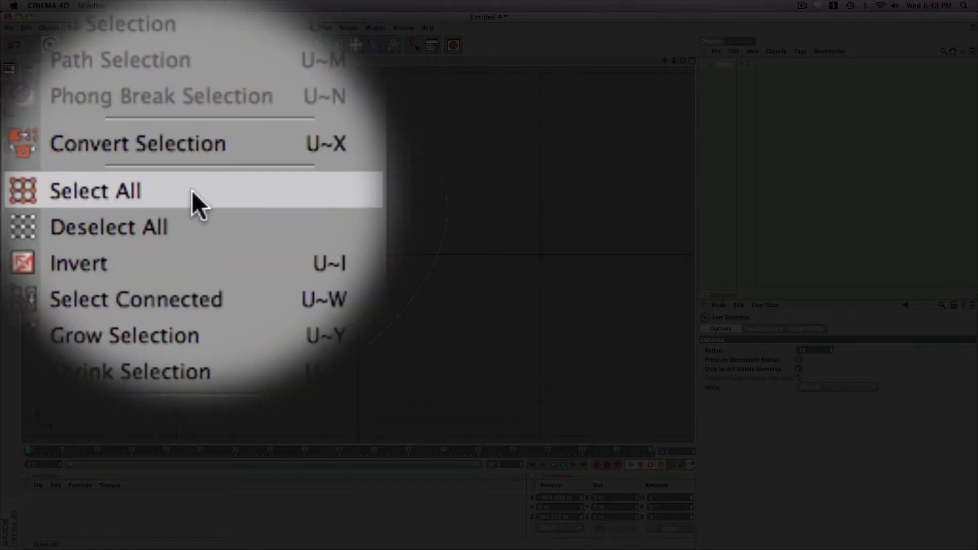
left_click(127, 168)
right_click(309, 128)
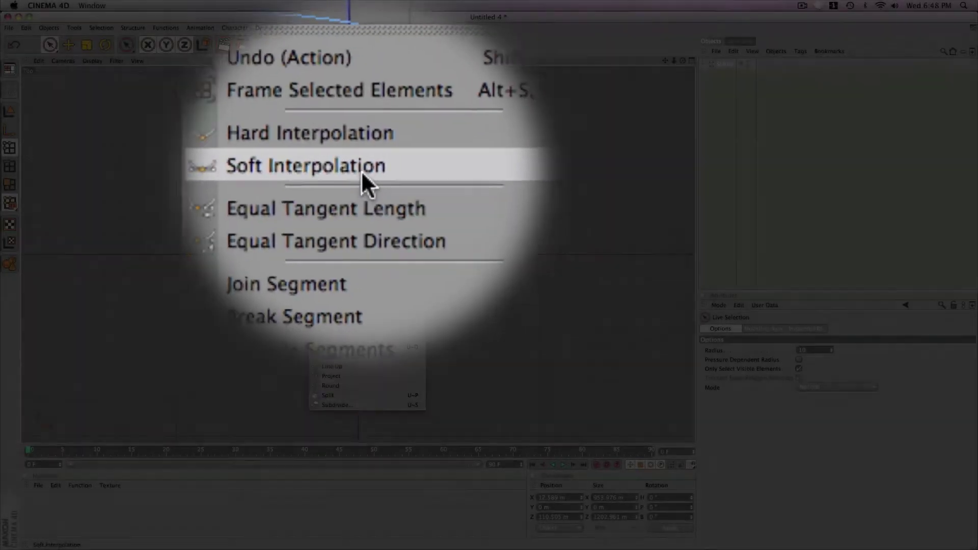
left_click(363, 193)
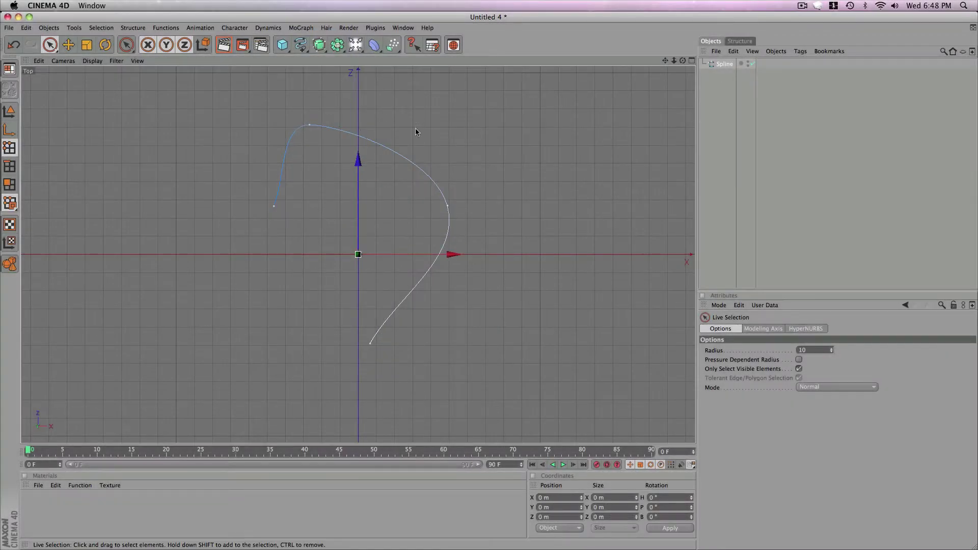
- Smooth the spline's shape by moving its left endpoint outward and its uppermost point inward and lower
left_click(274, 206)
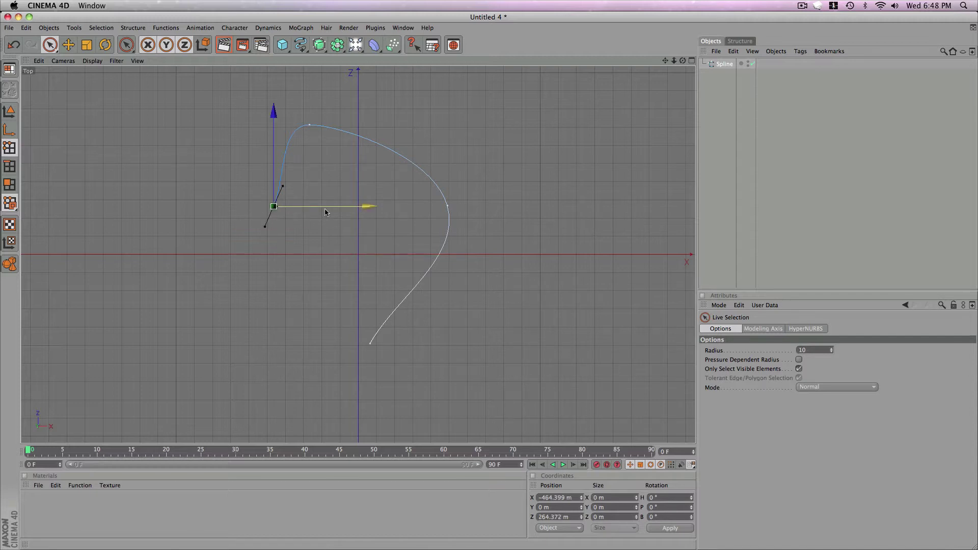
left_click_drag(301, 221, 289, 221)
left_click(267, 226)
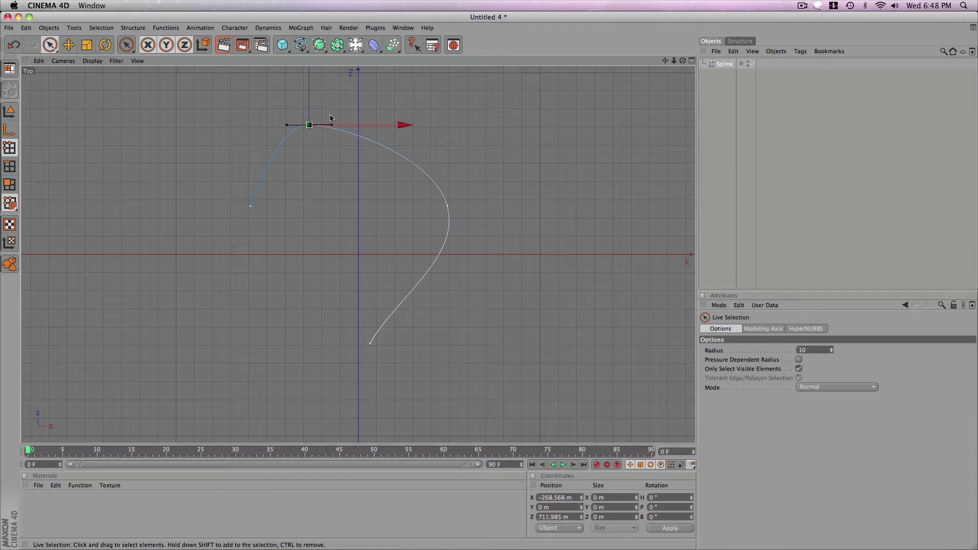
mouse_move(331, 118)
left_mouse_down()
mouse_move(350, 118)
mouse_move(344, 130)
left_mouse_up()
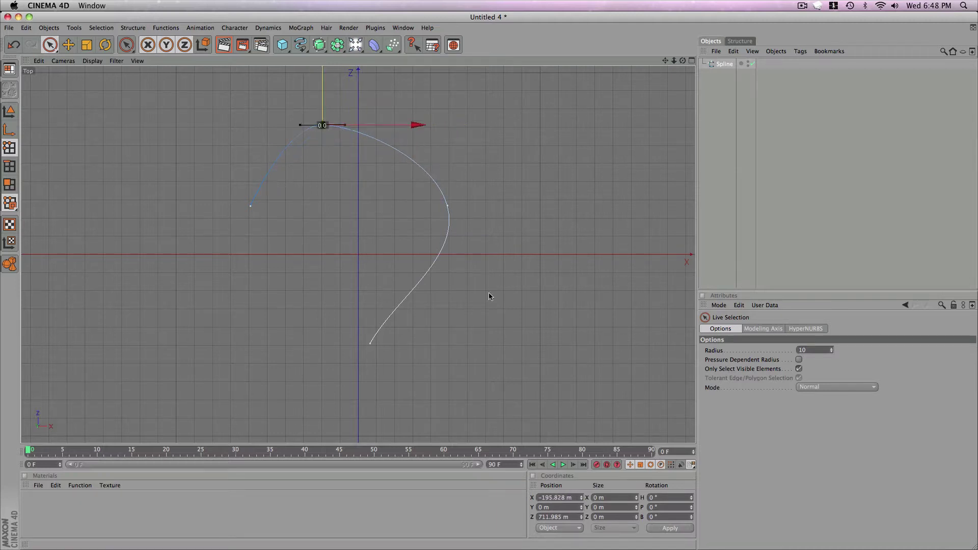
left_click(470, 163)
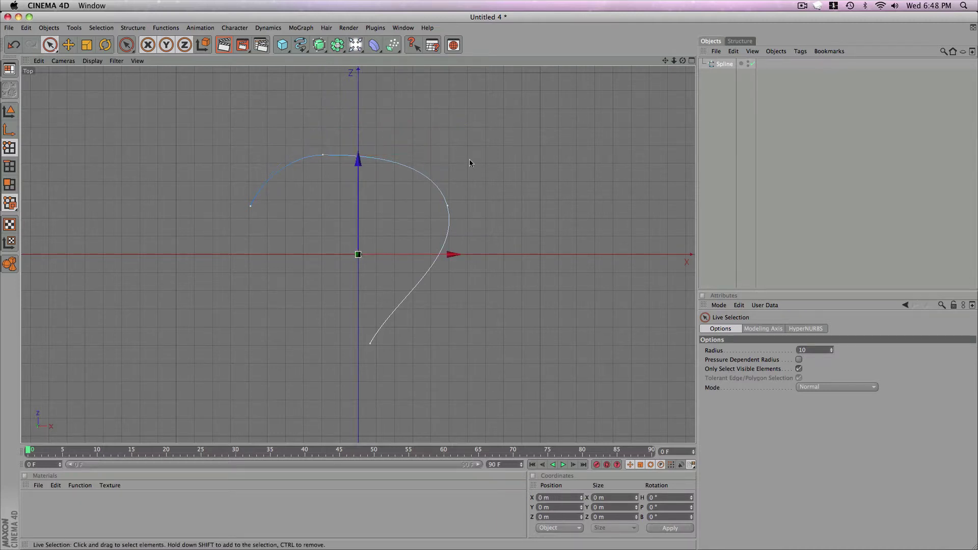
left_click(447, 207)
left_click(506, 134)
- Return to the perspective view and add a cube with Size X 100 m and Size Z 25 m
left_click(39, 62)
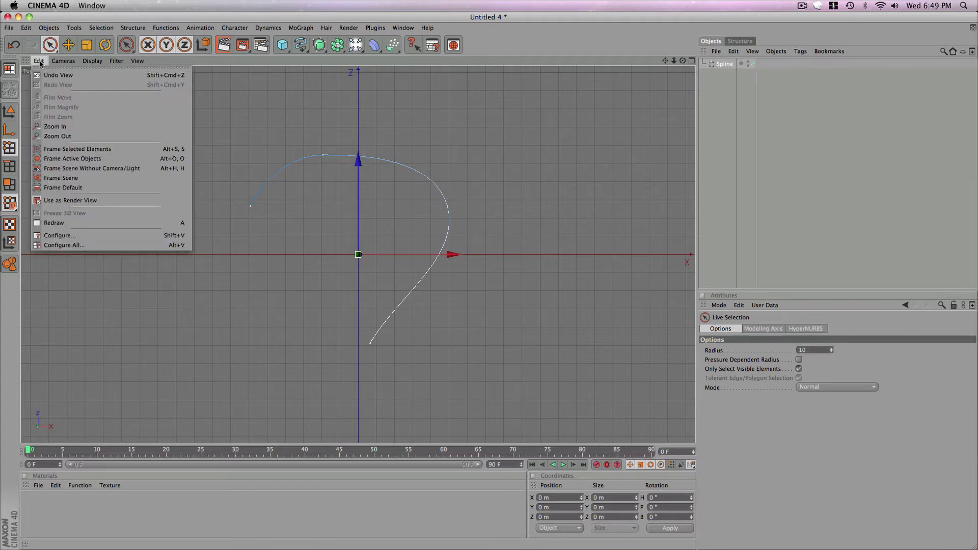
left_click(89, 105)
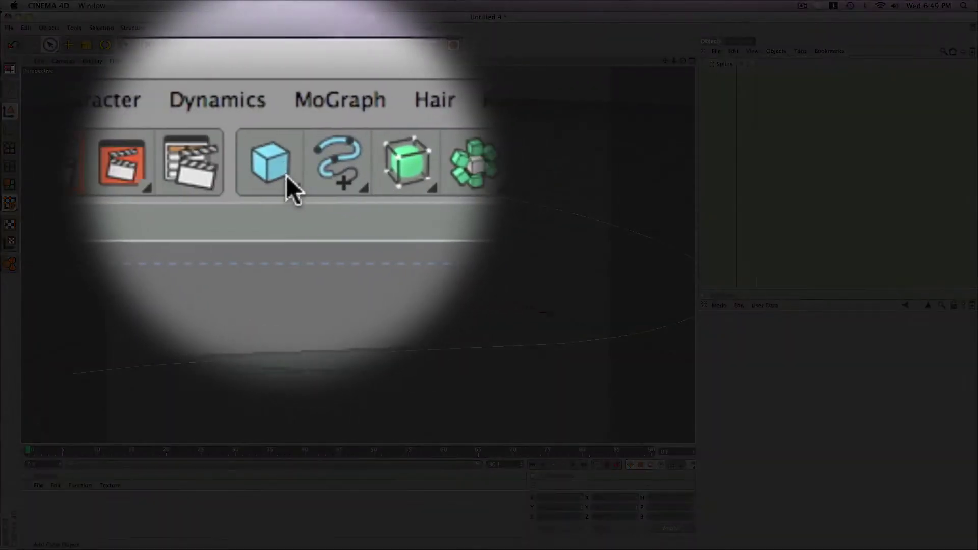
left_click_drag(284, 47, 293, 60)
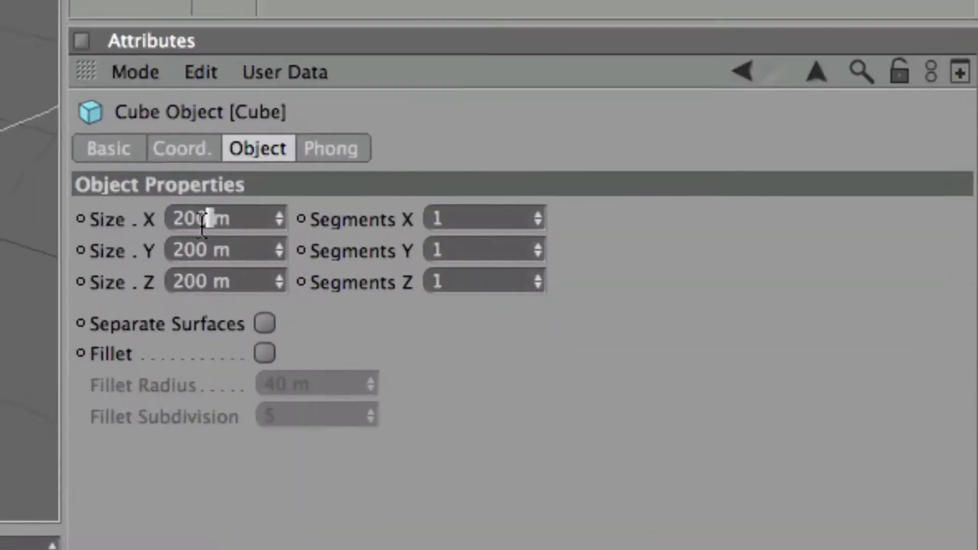
double_click(740, 350)
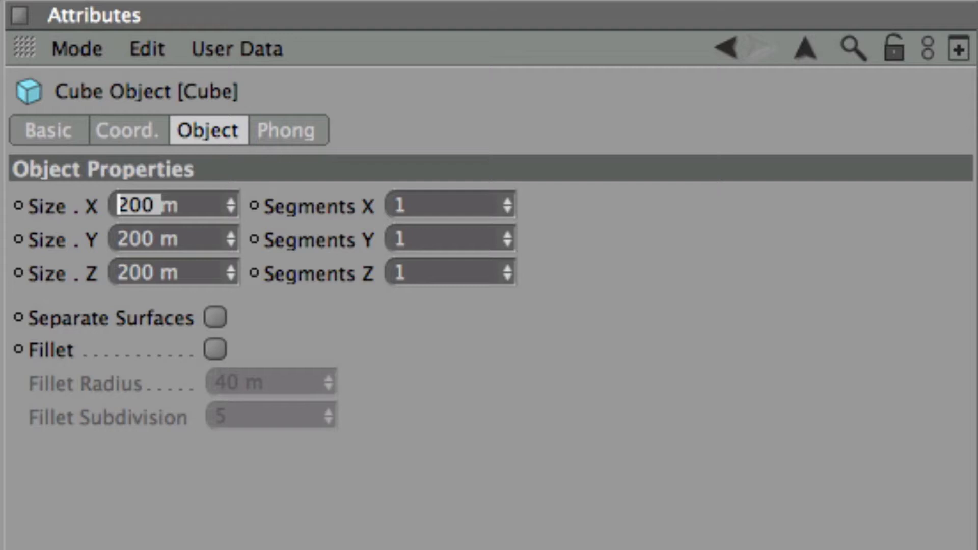
type("1")
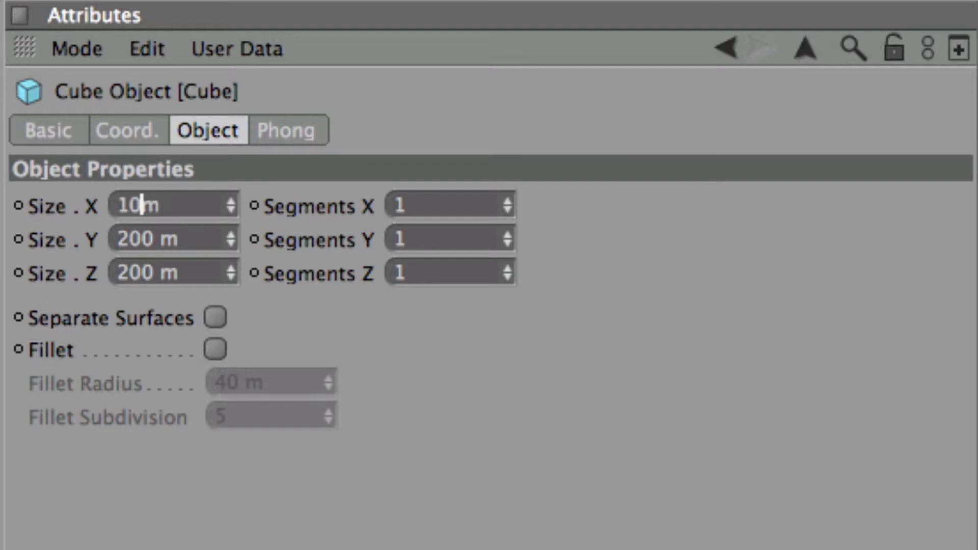
left_click_drag(138, 277, 77, 283)
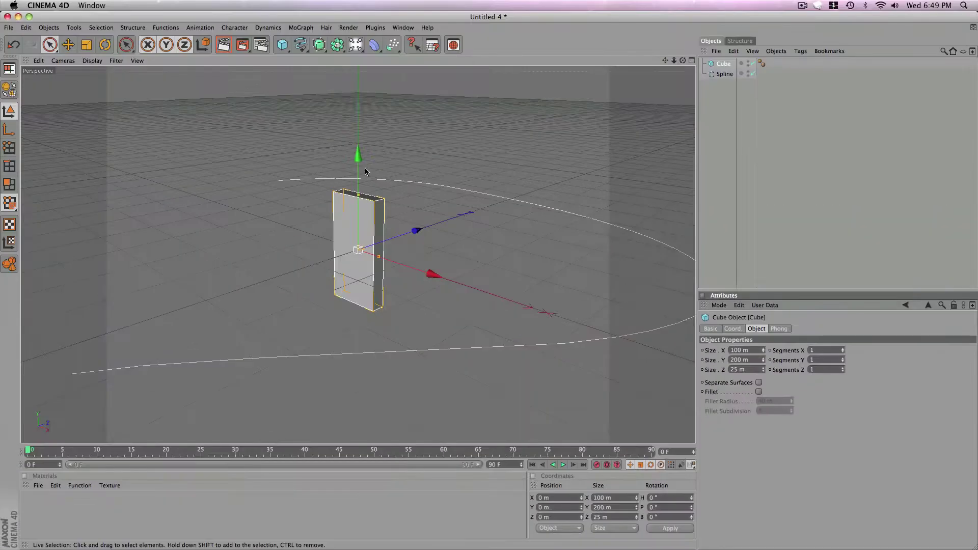
- Raise the cube so it stands on the floor grid by setting its Y position to 100 m
left_click_drag(359, 154, 358, 78)
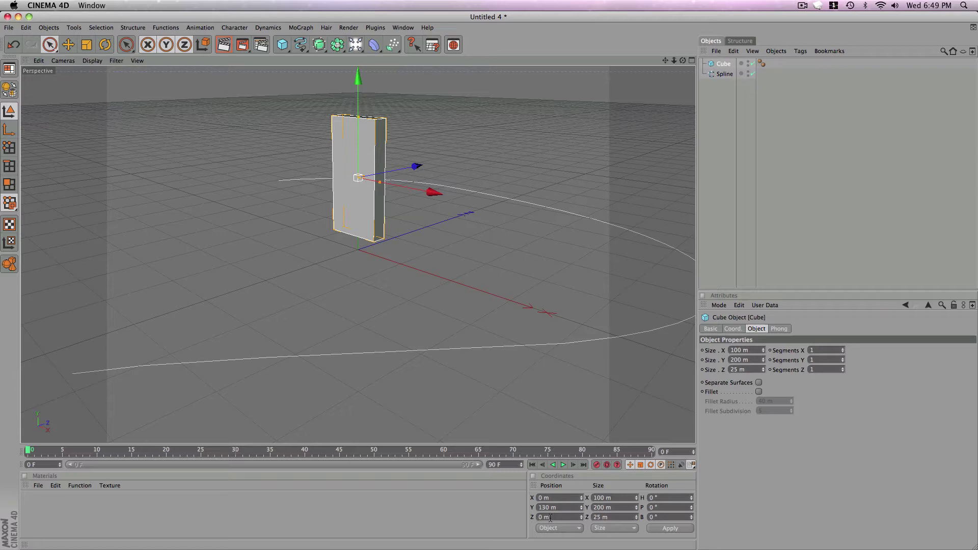
left_click_drag(550, 507, 542, 508)
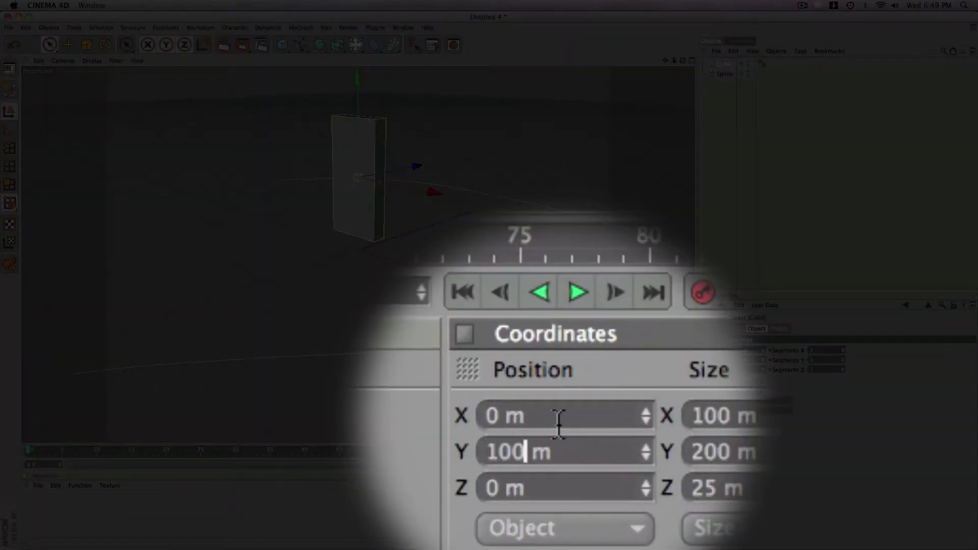
type("00")
key("Return")
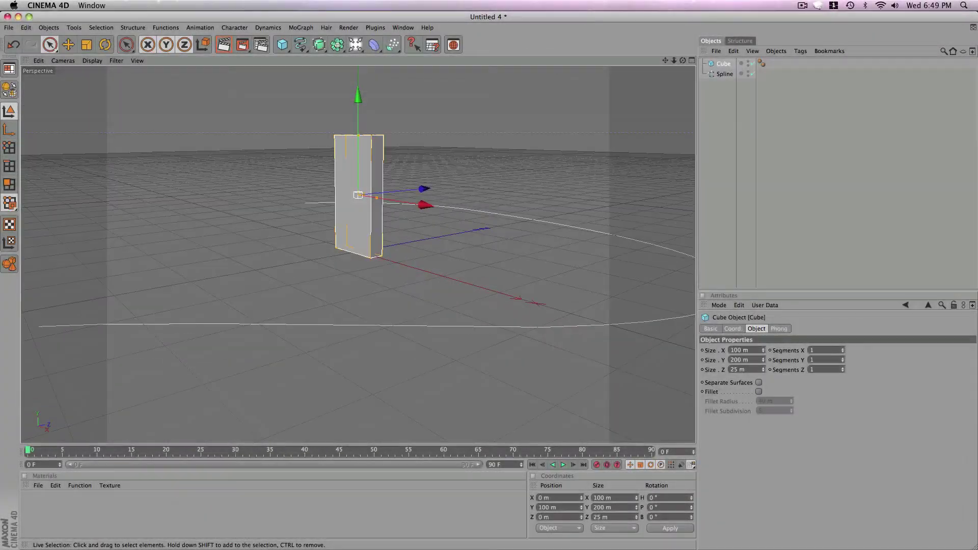
- Add a MoGraph Cloner Object containing the cube, set its mode to Object and assign the Spline as the object
mouse_move(359, 255)
left_mouse_down("alt")
mouse_move(354, 224)
mouse_move(441, 258)
mouse_move(358, 249)
left_mouse_up("alt")
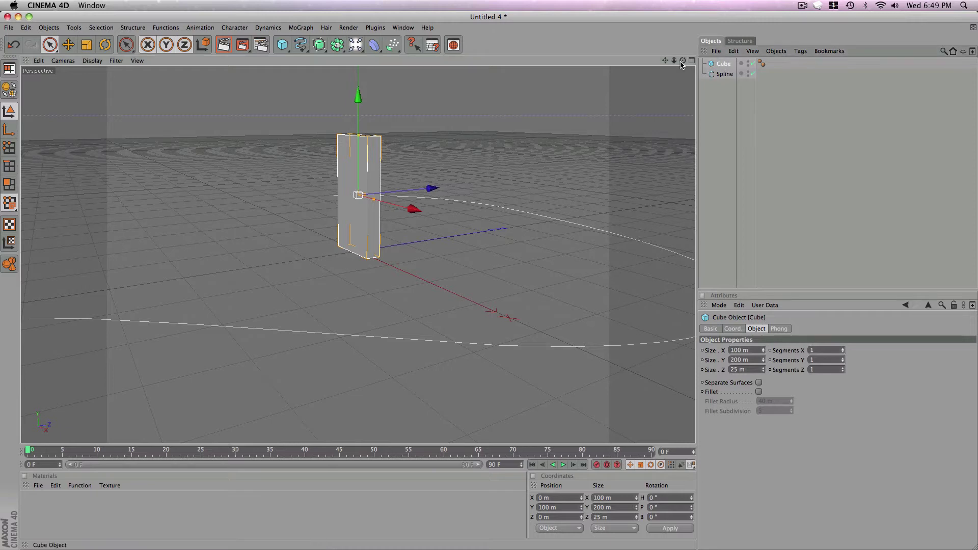
left_click(268, 28)
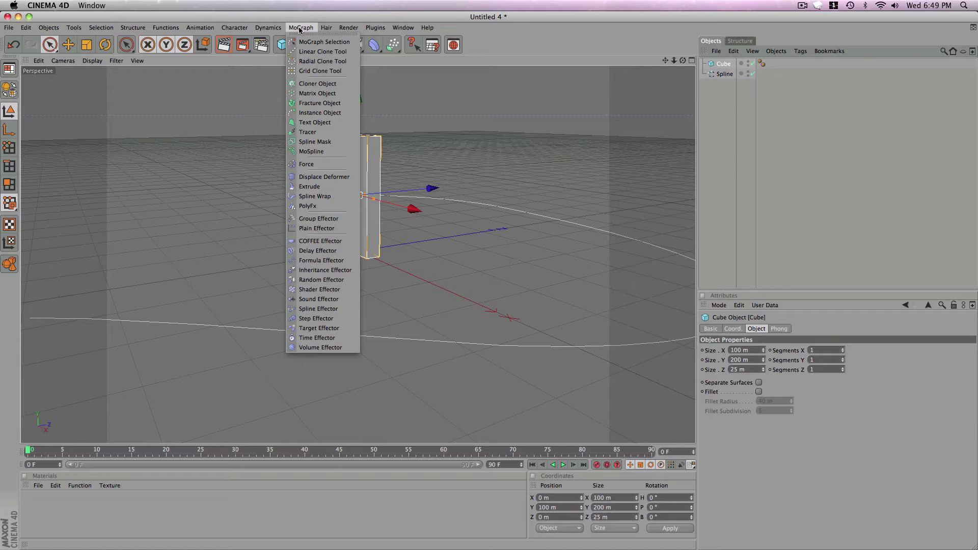
left_click(319, 87)
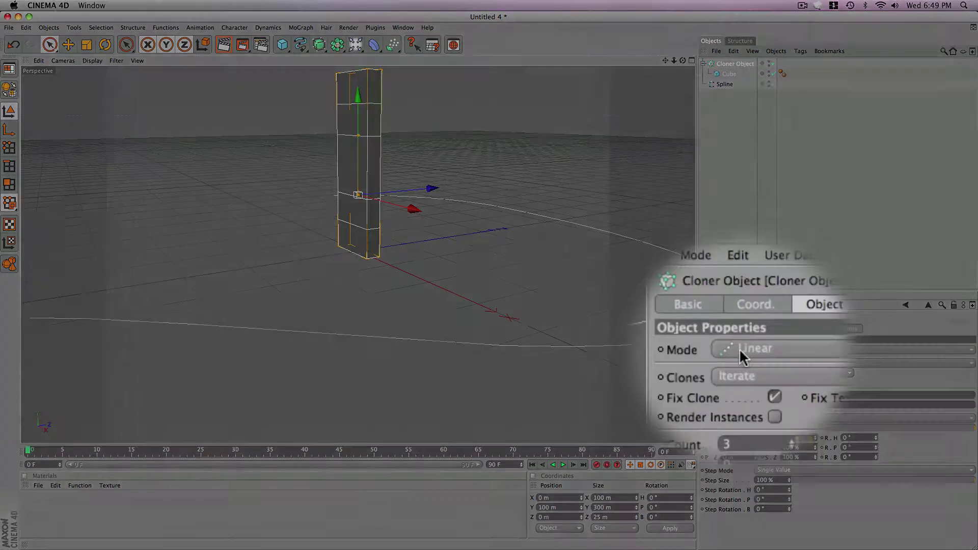
left_click(739, 349)
left_click(746, 358)
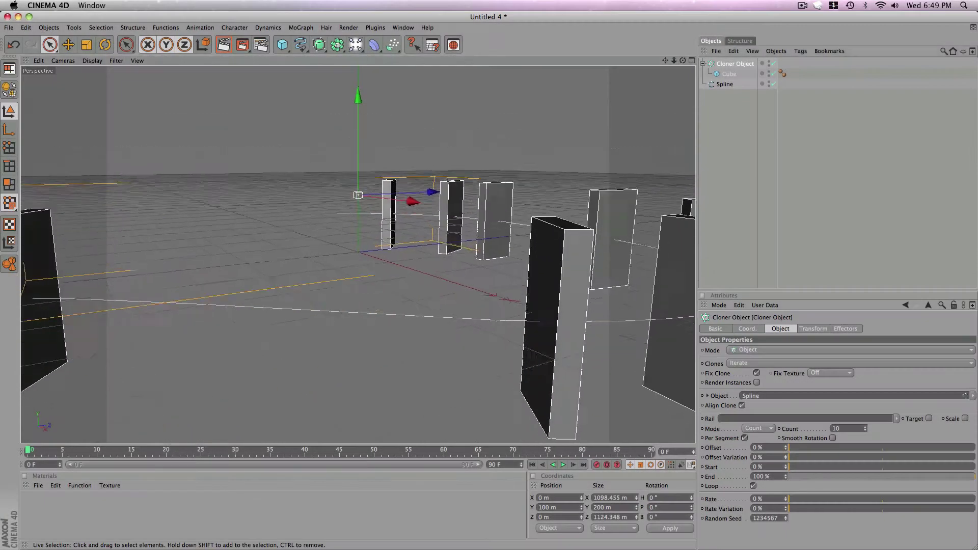
- Examine from several angles how the domino clones sit on the spline relative to the original cube's axis
left_click_drag(377, 244, 362, 223, "alt")
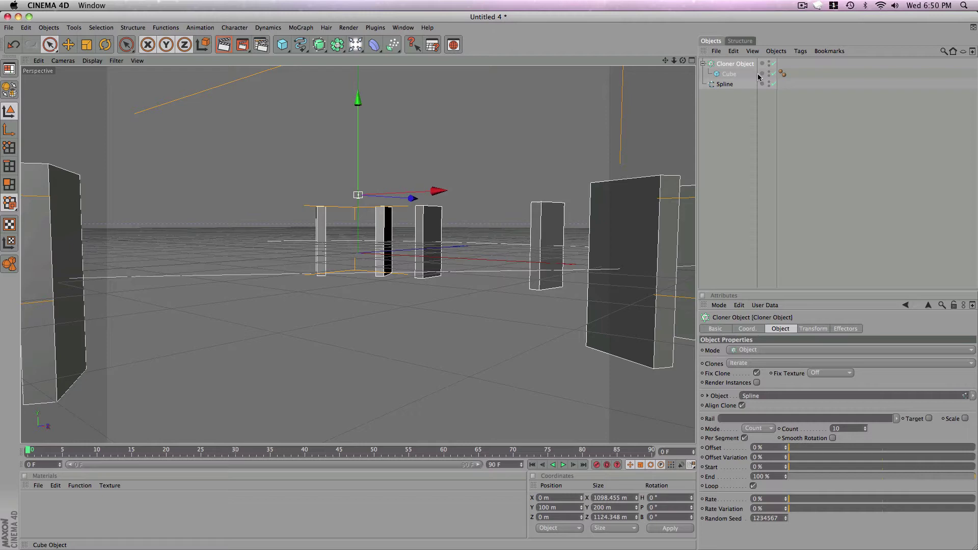
left_click_drag(458, 224, 433, 209, "alt")
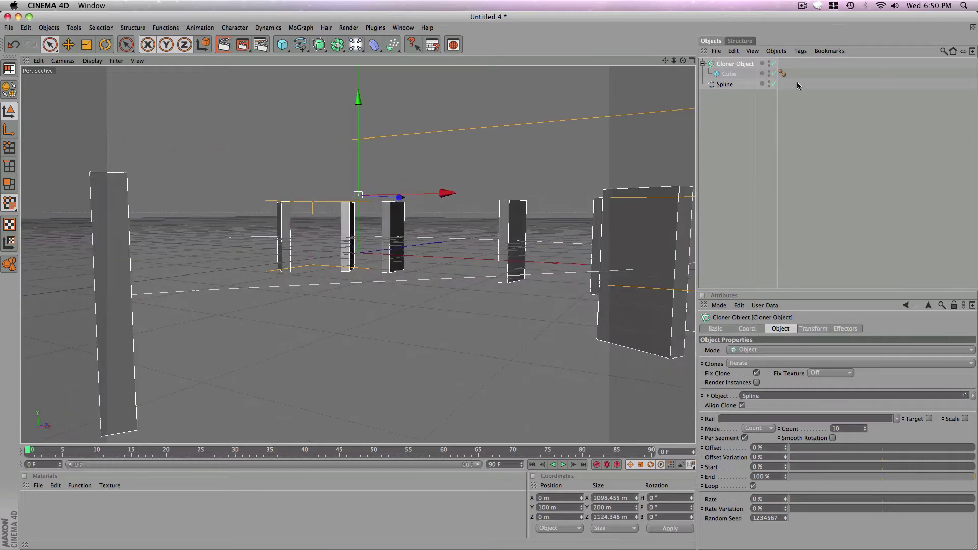
left_click(729, 75)
left_click_drag(500, 220, 578, 216, "alt")
left_click_drag(367, 220, 479, 248, "alt")
left_click_drag(354, 199, 363, 199, "alt")
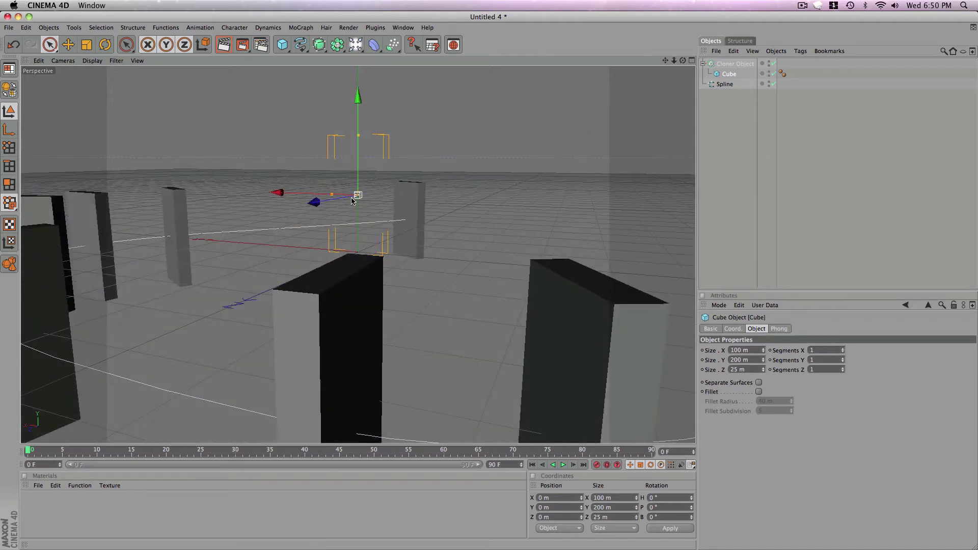
left_click_drag(400, 248, 474, 157, "alt")
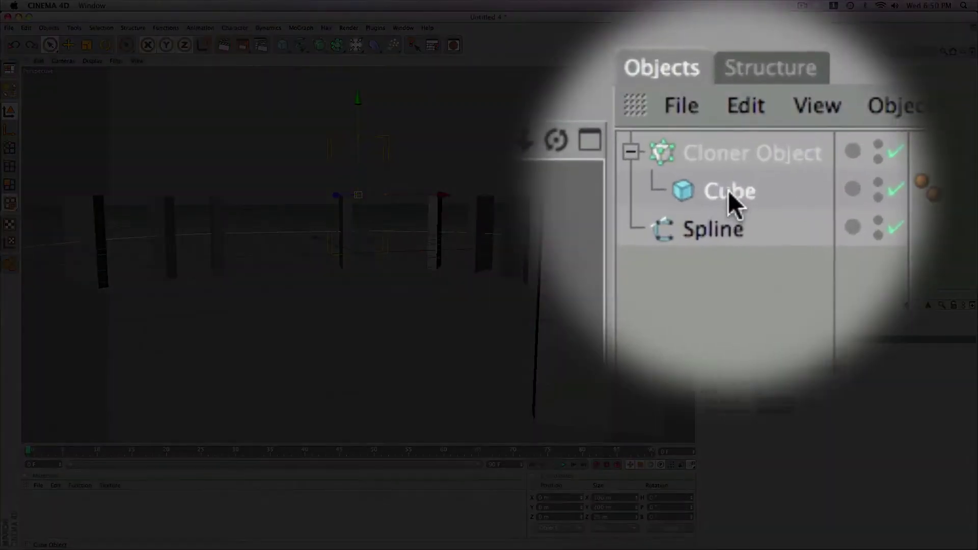
- Take the cube out of the Cloner Object and make it editable
left_click_drag(729, 74, 736, 63)
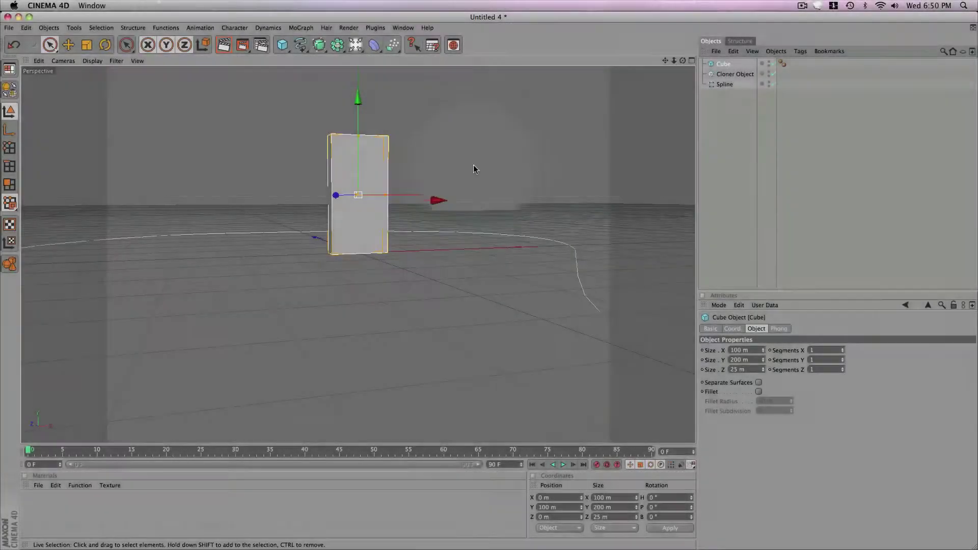
right_click(721, 71)
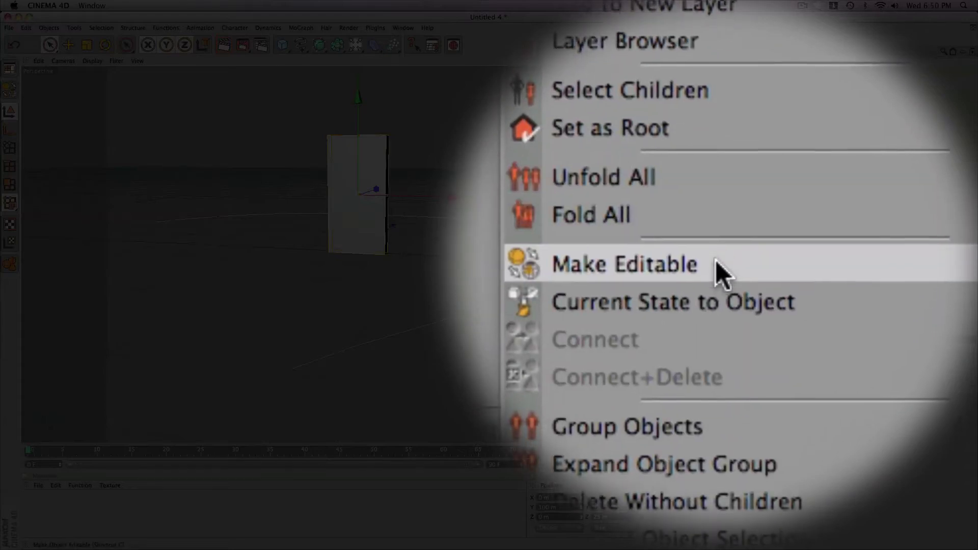
left_click(717, 261)
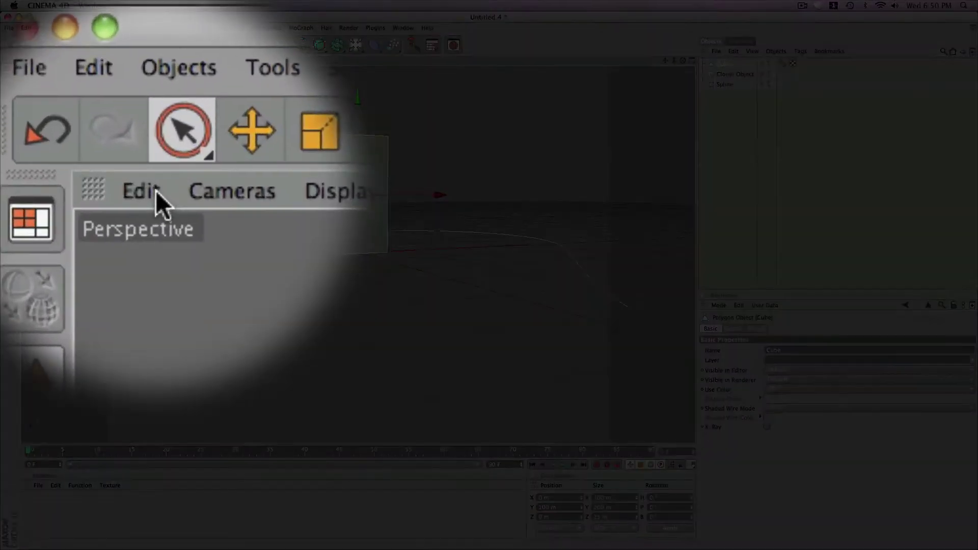
- In the Left view, move the cube's axis down 100 m with the Object Axis tool so it sits at the cube's base
left_click(64, 61)
left_click(193, 194)
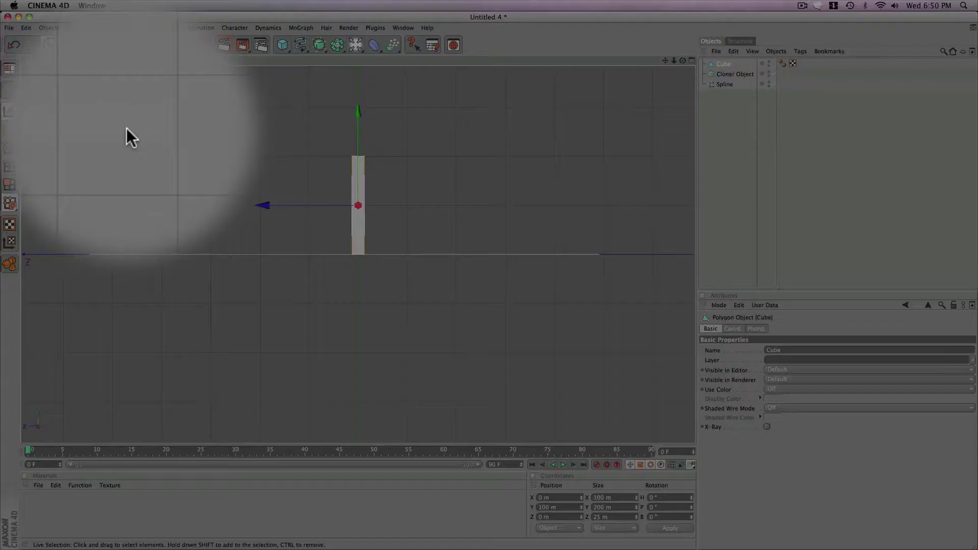
scroll(411, 149, "up", 1)
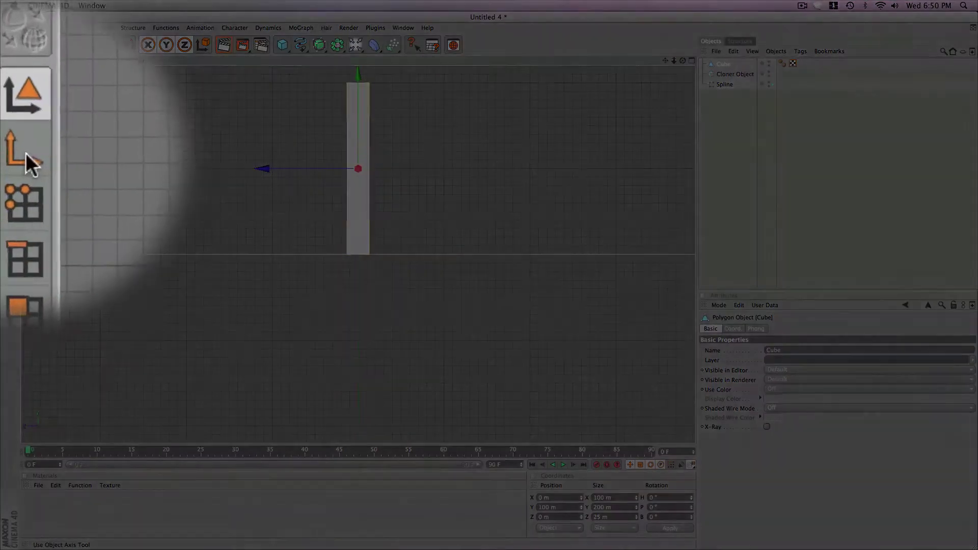
left_click(9, 130)
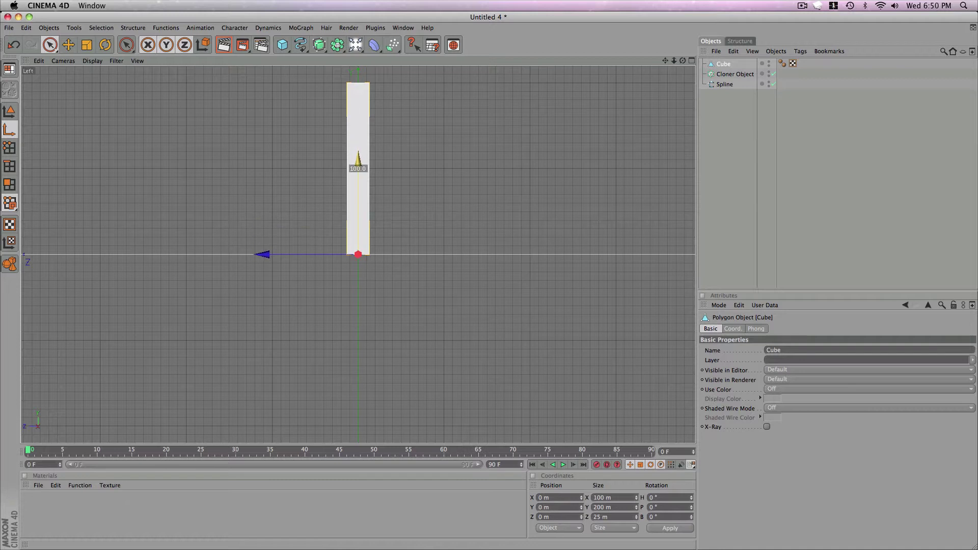
scroll(381, 169, "up", 20)
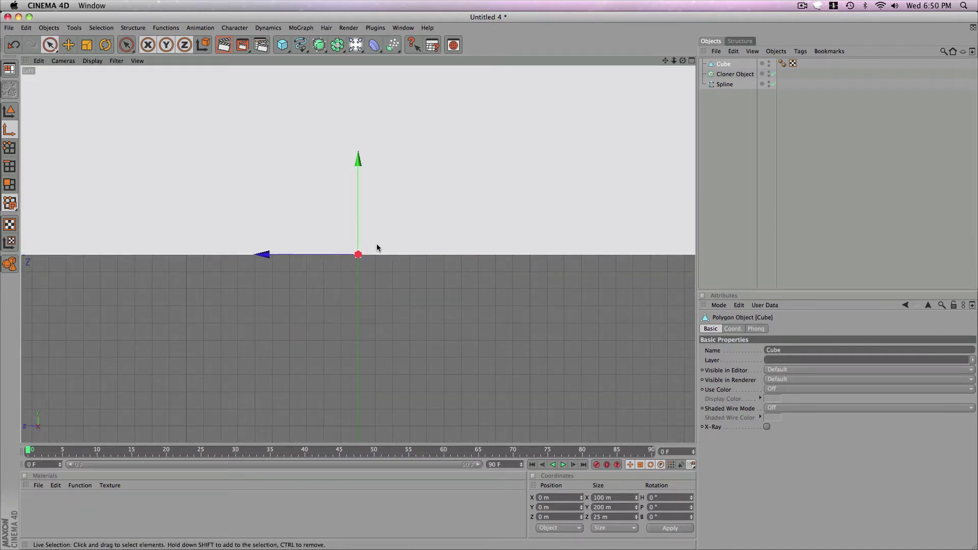
scroll(383, 234, "down", 20)
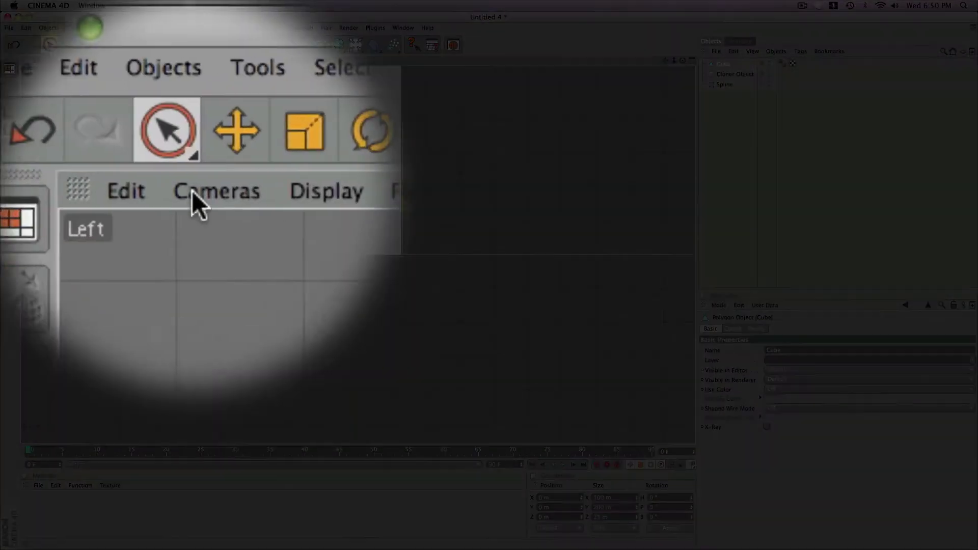
- Put the cube back into the Cloner Object and examine from several angles in the Perspective view how the clones sit on the spline
left_click(60, 61)
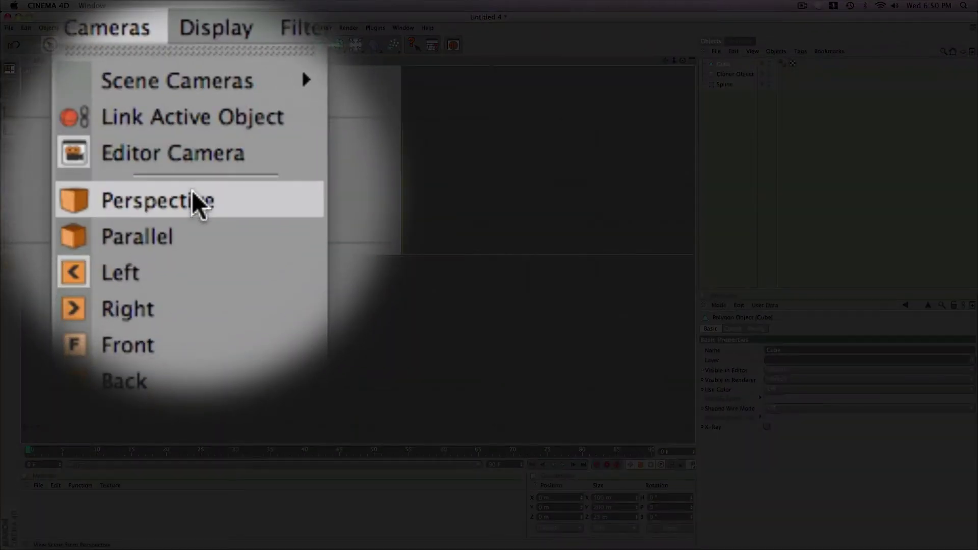
left_click(192, 190)
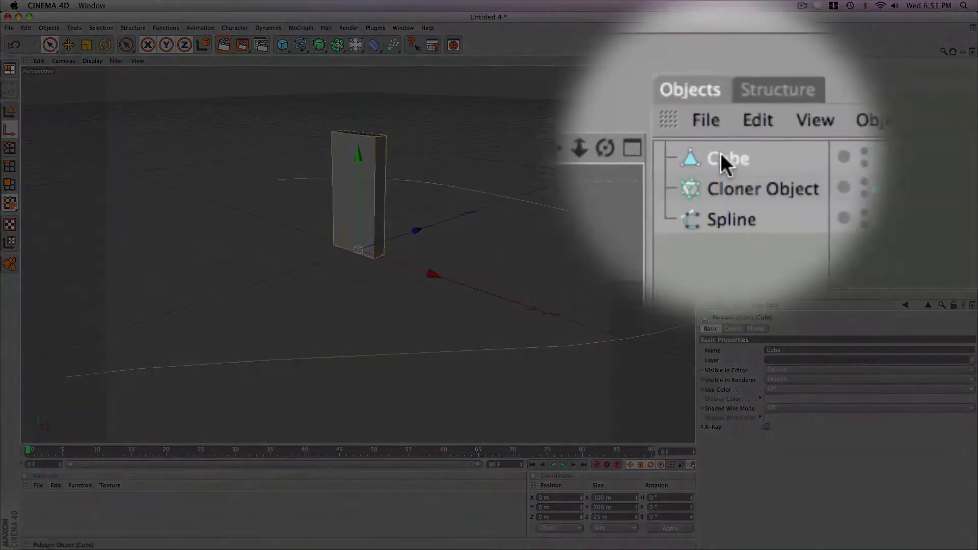
left_click_drag(720, 153, 732, 190)
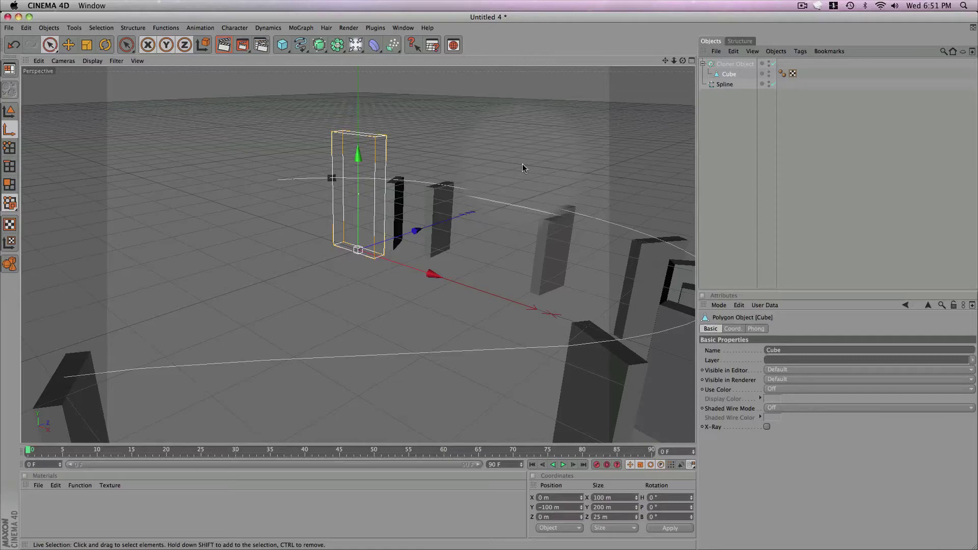
right_click_drag(523, 167, 486, 173, "alt")
left_click_drag(514, 179, 321, 164, "alt")
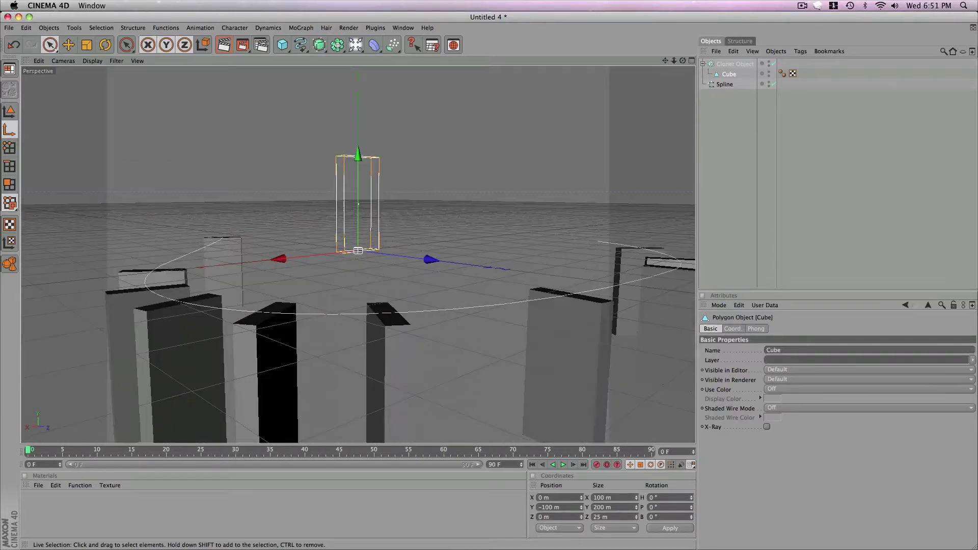
left_click_drag(326, 265, 361, 262, "alt")
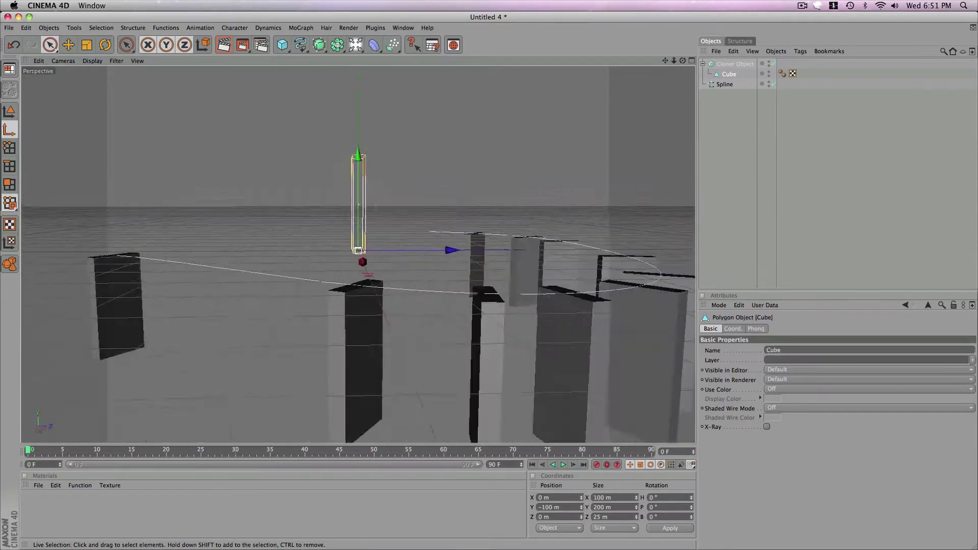
left_click_drag(484, 296, 433, 195, "alt")
- Take the cube out of the Cloner Object, move its axis up to its top edge and put it back in
left_click_drag(352, 176, 353, 58)
key("super+z")
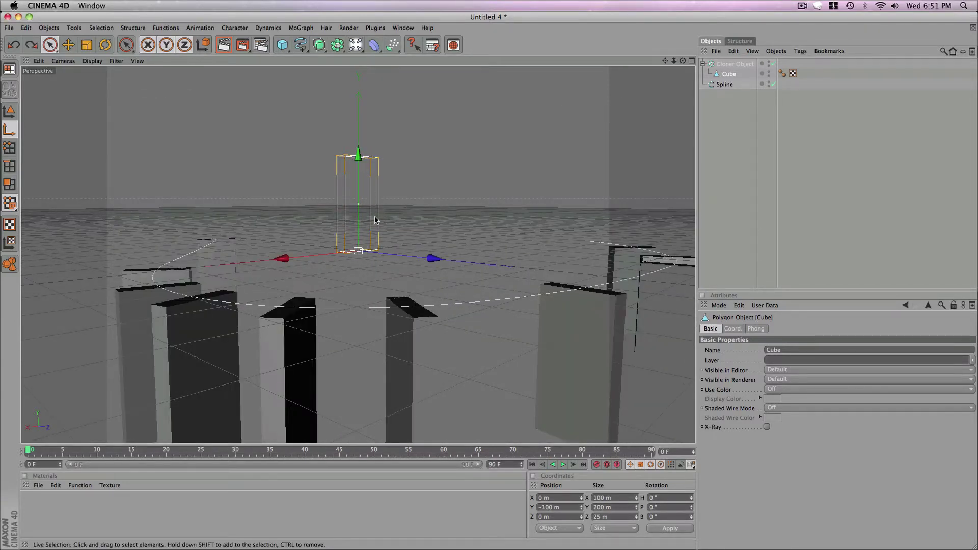
left_click_drag(735, 74, 735, 67)
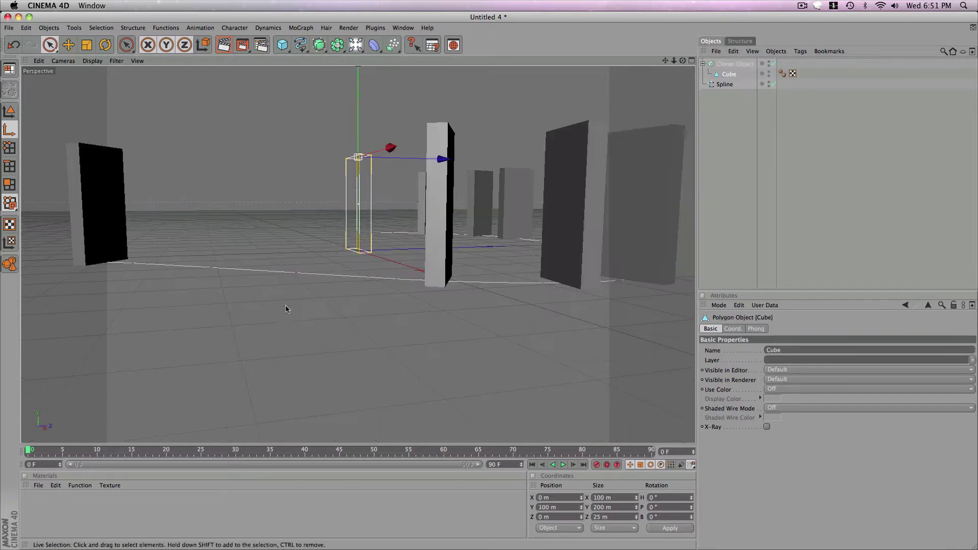
mouse_move(285, 305)
left_mouse_down("alt")
mouse_move(176, 301)
mouse_move(314, 305)
mouse_move(303, 289)
left_mouse_up("alt")
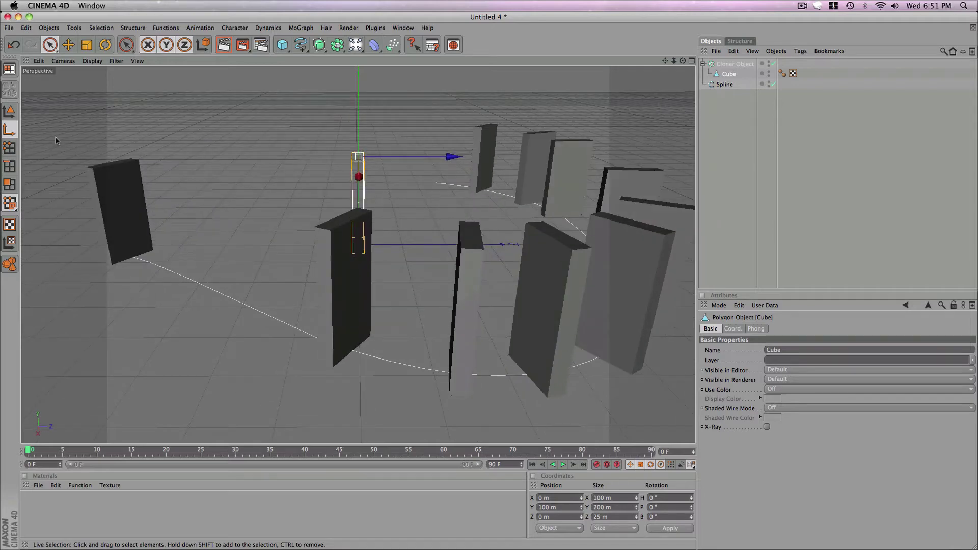
- In the Left view, try to move the cube's axis vertically while it is inside the Cloner Object, and undo the change
left_click(63, 61)
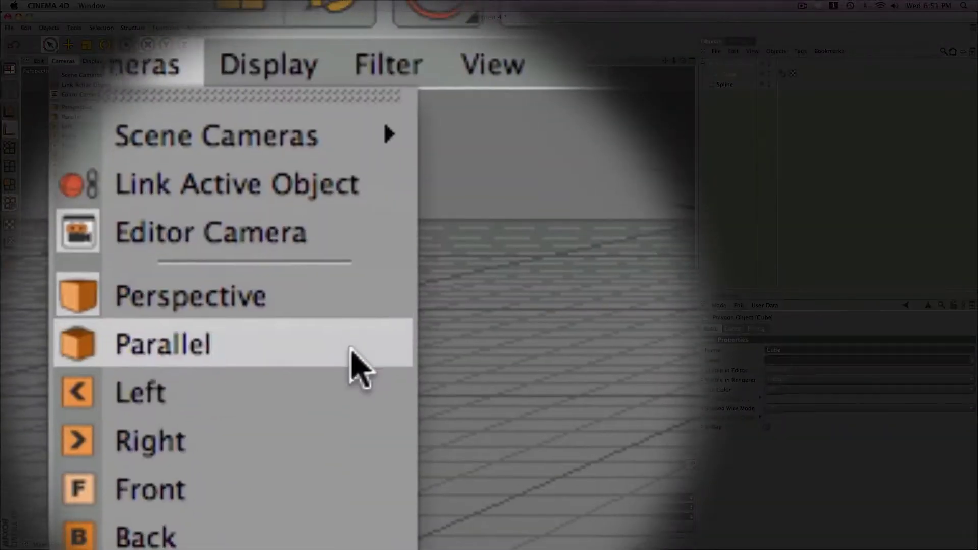
left_click(102, 130)
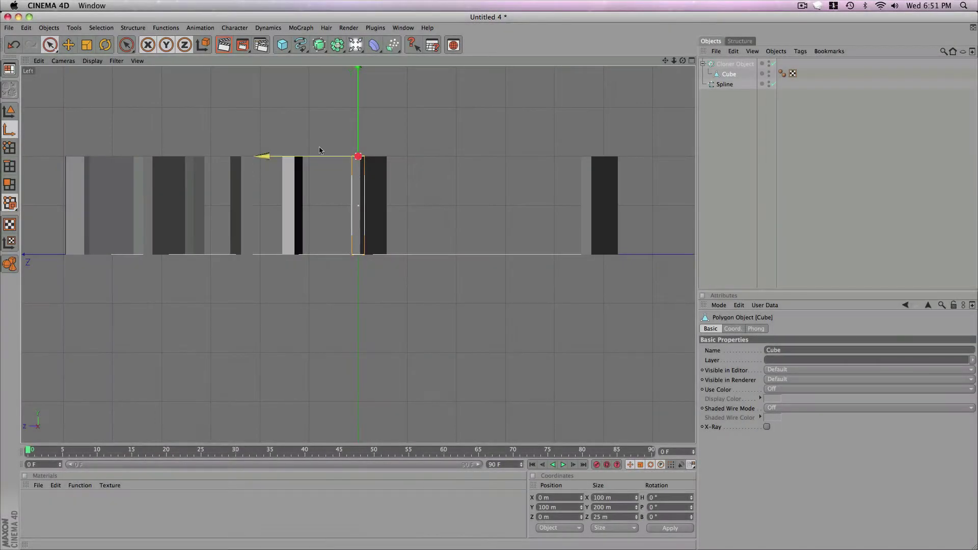
scroll(353, 172, "up", 5)
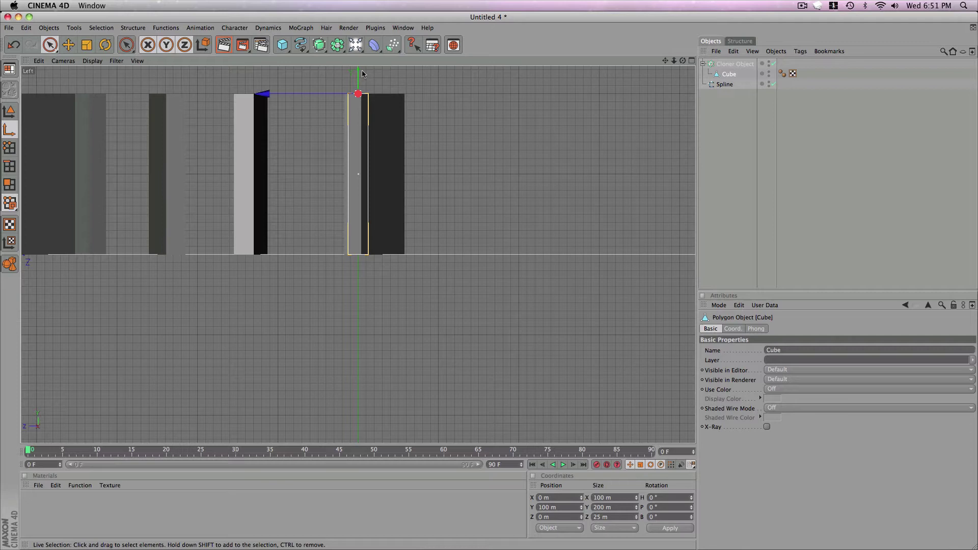
left_click_drag(361, 72, 361, 113)
key("super+z")
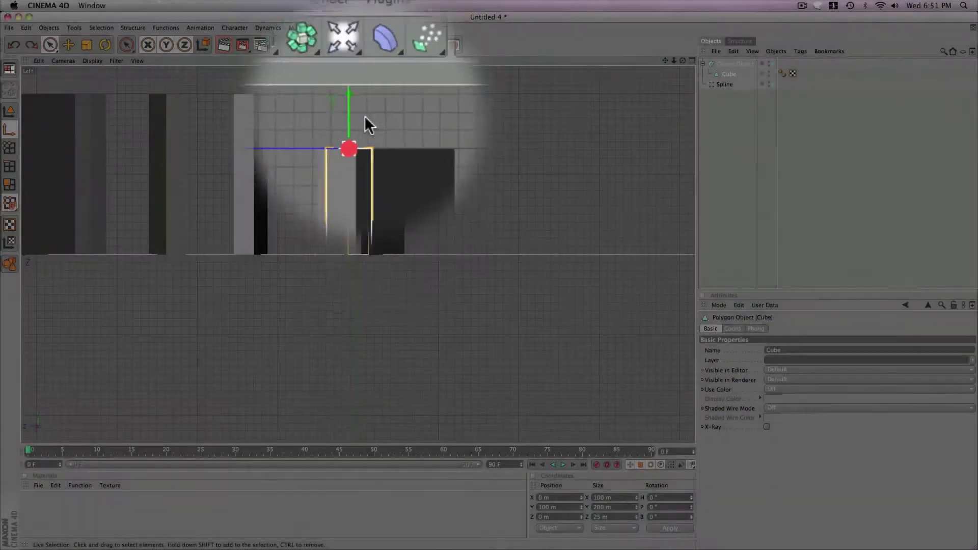
left_click_drag(360, 69, 361, 76)
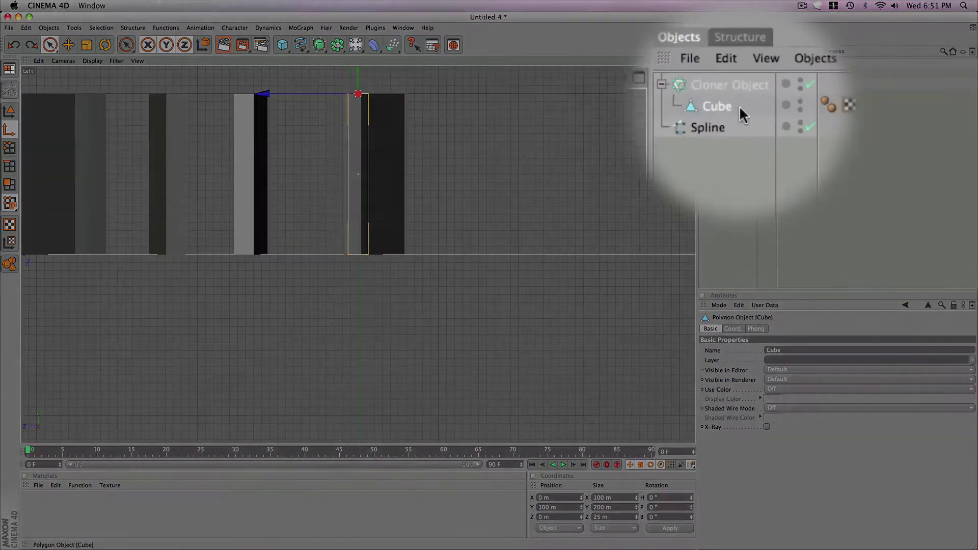
- Take the cube out of the Cloner Object, set its axis at its top edge at Y 200 m and put it back in
left_click_drag(739, 75, 738, 59)
left_click_drag(357, 78, 358, 78)
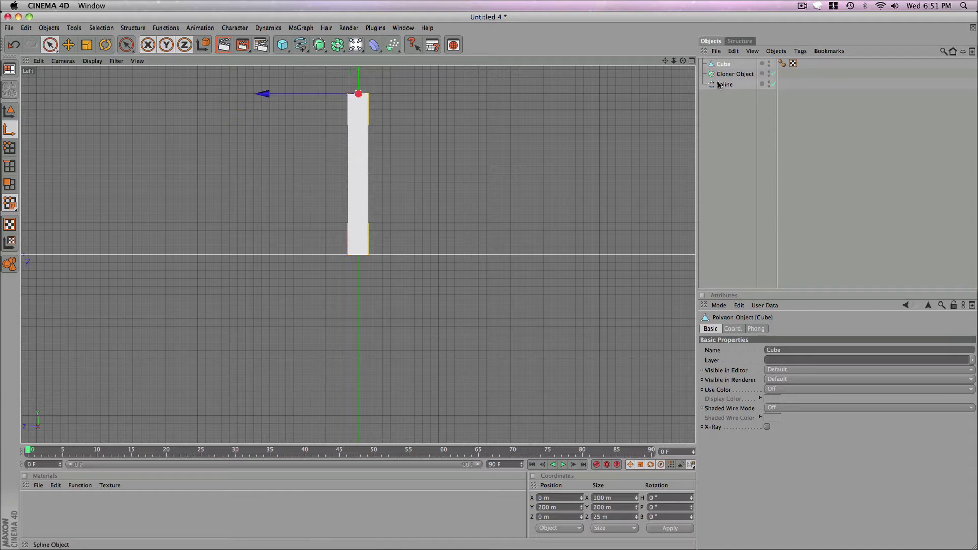
left_click_drag(728, 71, 729, 75)
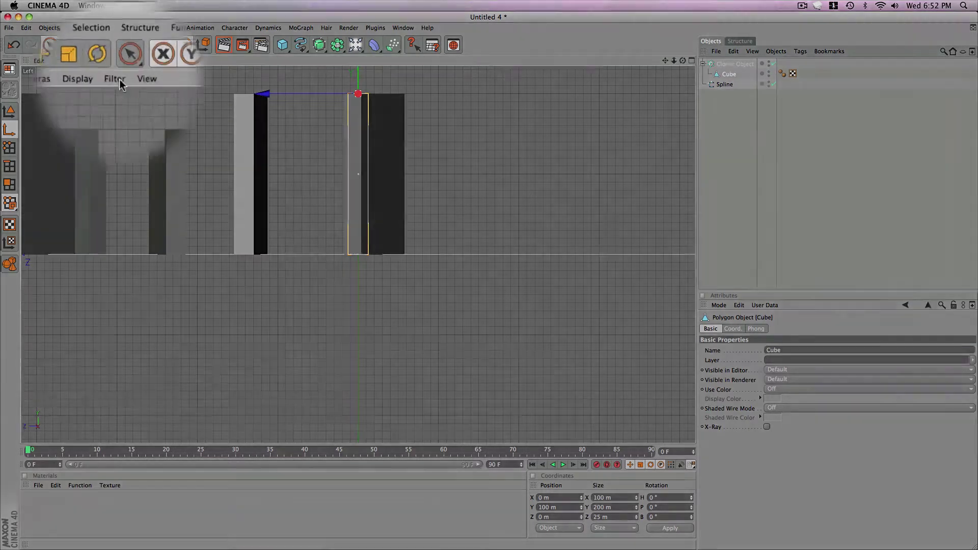
- Return to the Perspective view and add a Floor object under the dominoes
left_click(63, 61)
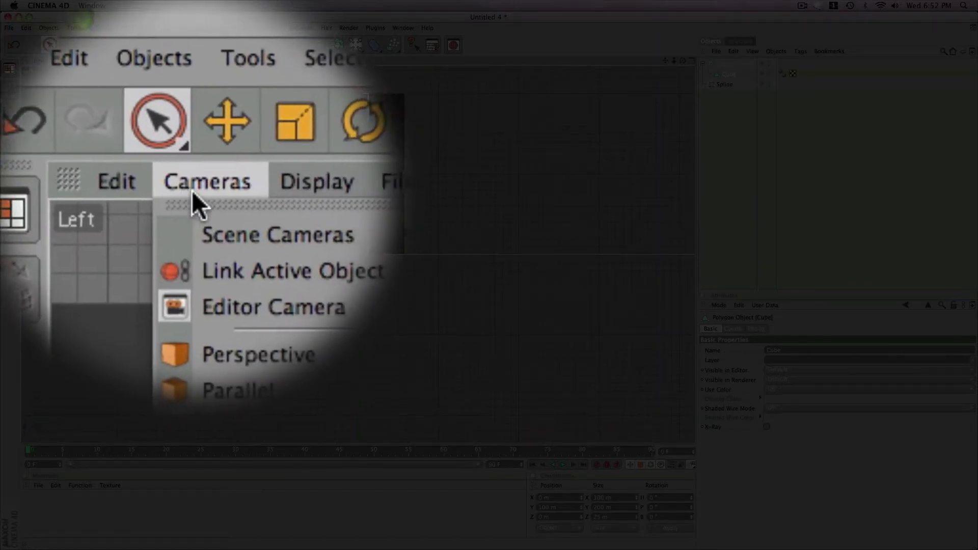
left_click(191, 191)
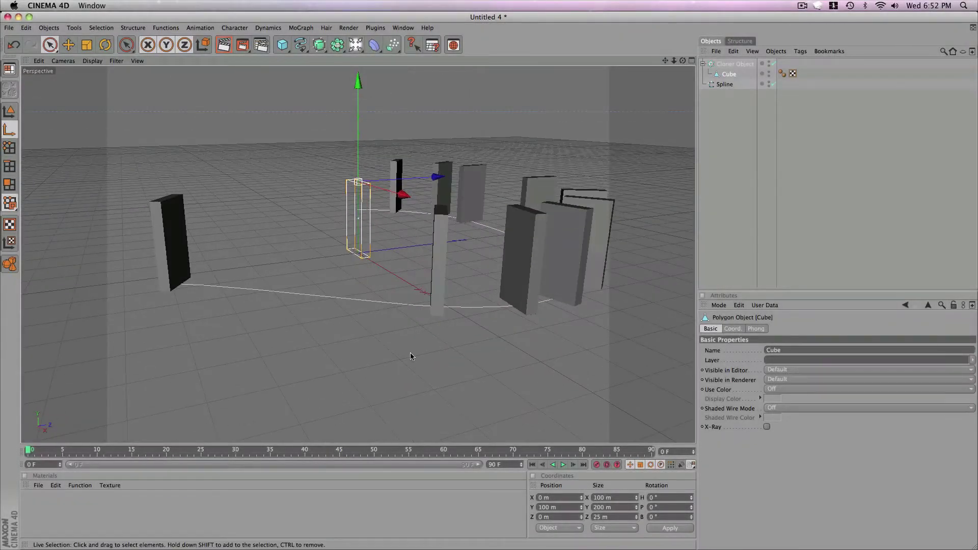
left_click_drag(411, 356, 330, 362, "alt")
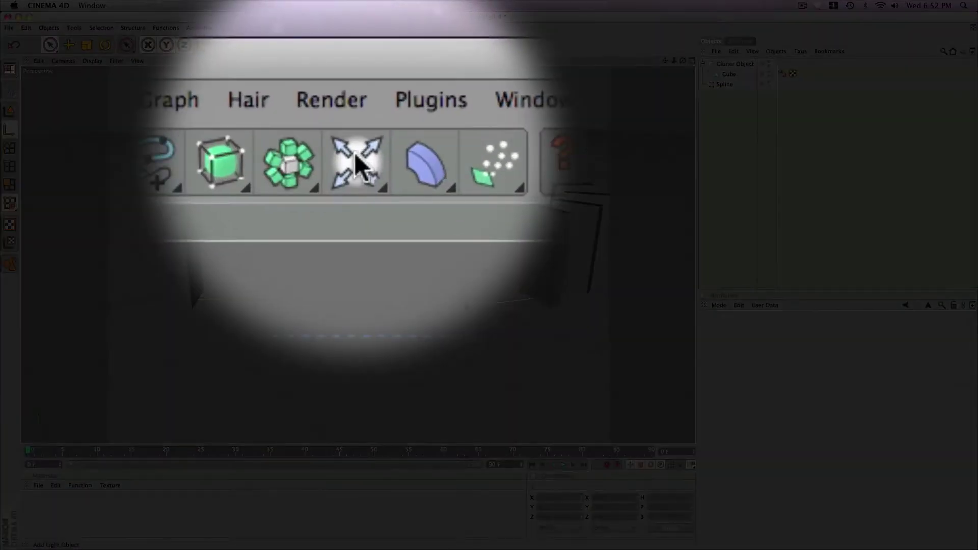
left_click_drag(355, 44, 448, 102)
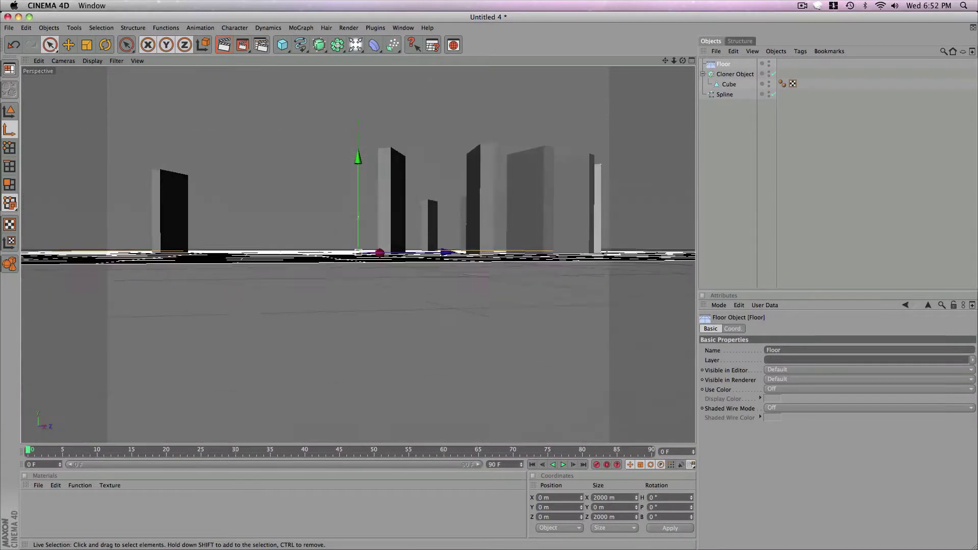
mouse_move(256, 122)
left_mouse_down("alt")
mouse_move(286, 145)
mouse_move(289, 135)
mouse_move(255, 121)
left_mouse_up("alt")
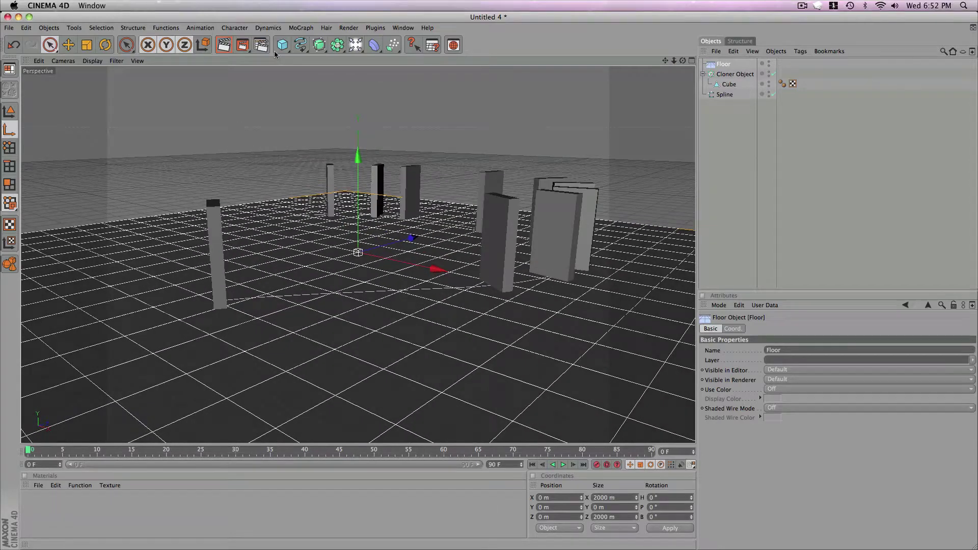
- Compare the Floor in a render with a test Plane raised to about Y 227 m, and delete the Plane
left_click_drag(282, 45, 369, 71)
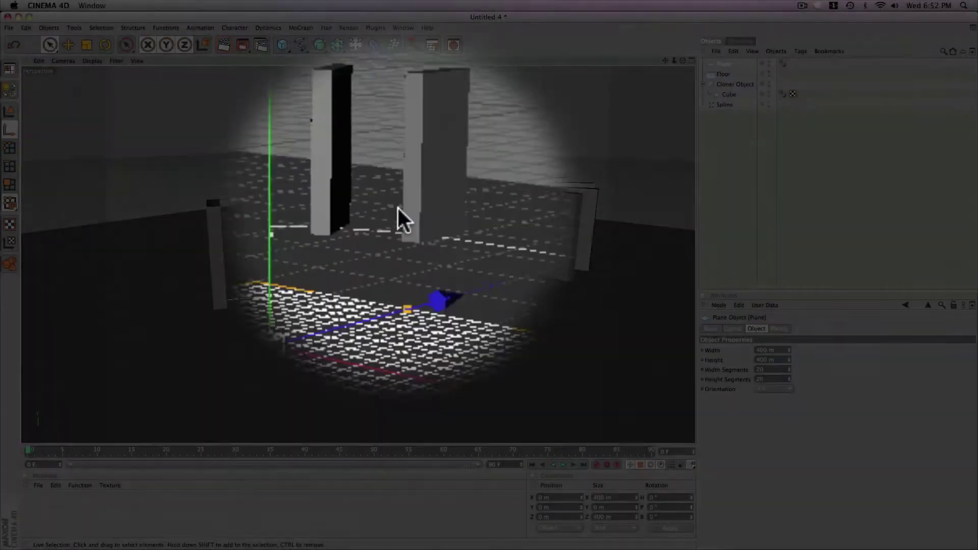
left_click_drag(359, 211, 359, 132)
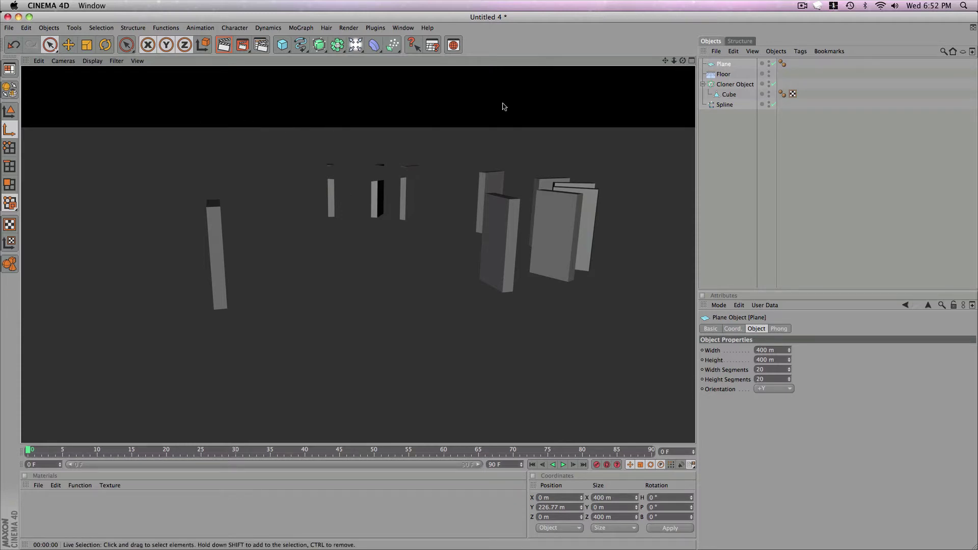
left_click(720, 64)
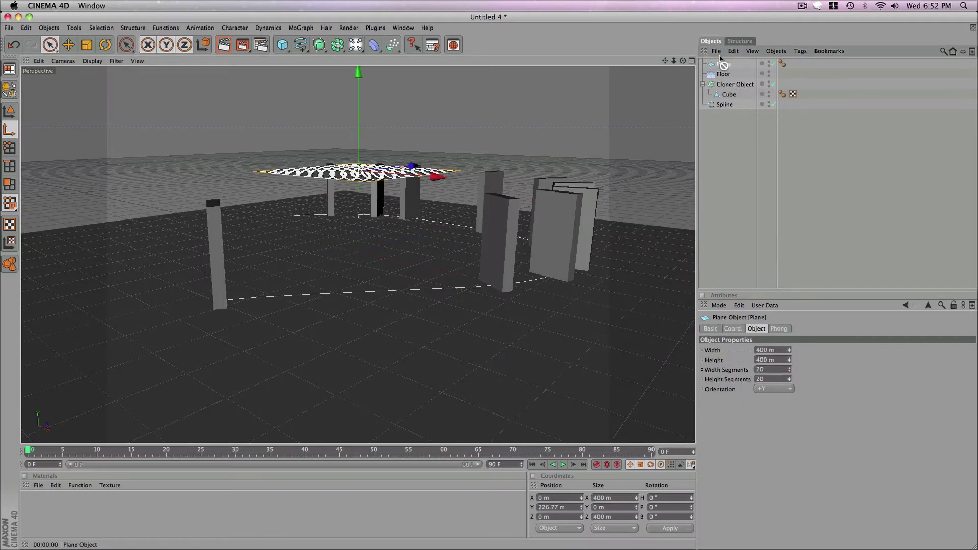
key("Delete")
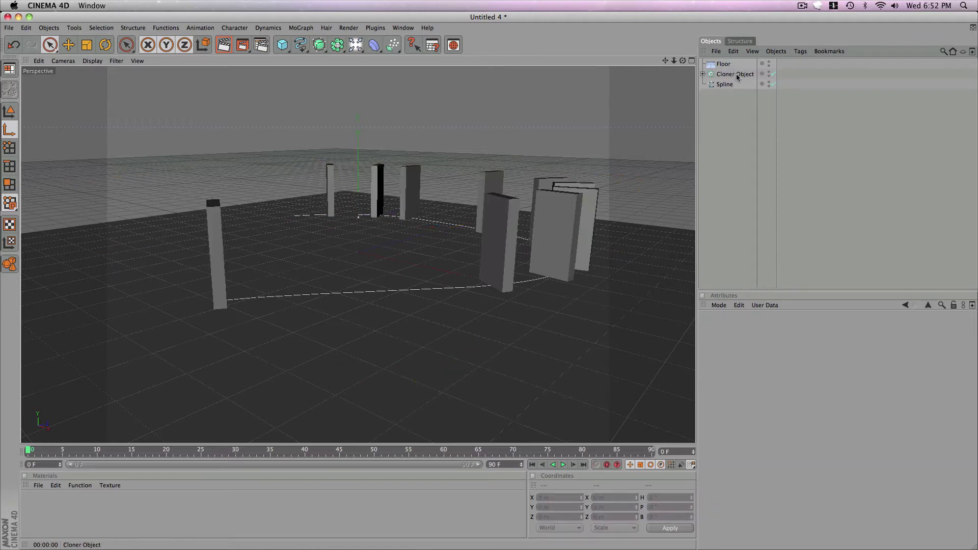
- Add a MoGraph Rigid Body tag to the Cloner Object and a dynamics tag to the Floor
left_click(735, 76)
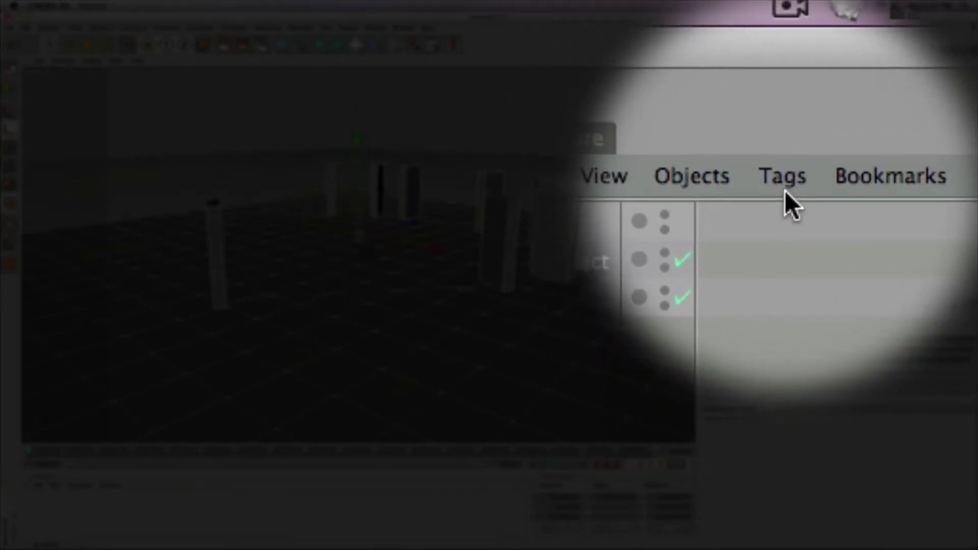
left_click(899, 176)
mouse_move(785, 191)
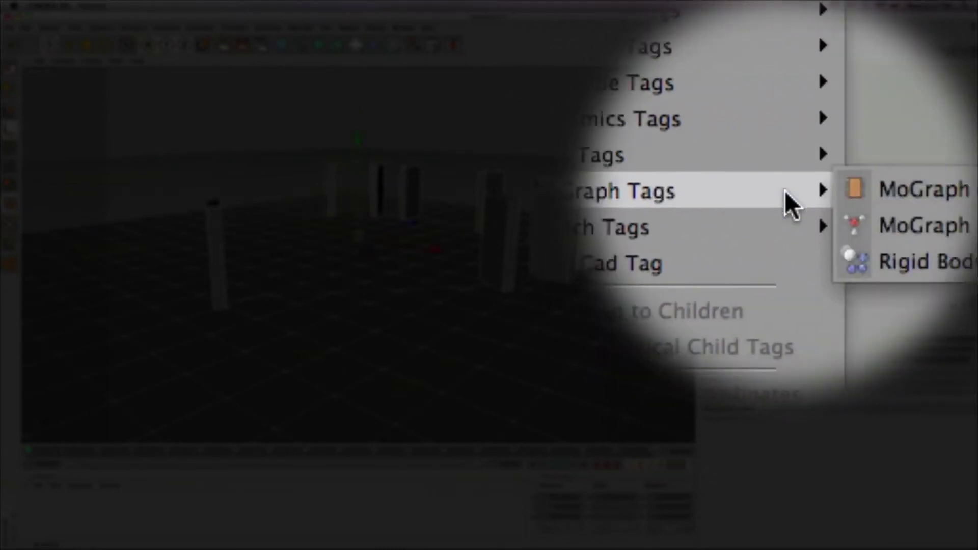
left_click(785, 191)
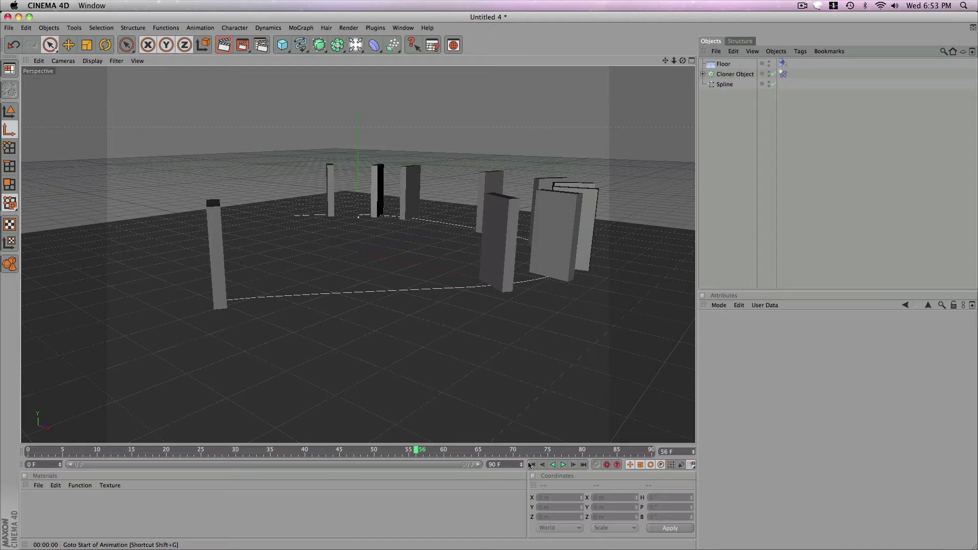
- Try the Even distribution mode with a count of 11 for the Cloner Object's clones along the spline
left_click(736, 74)
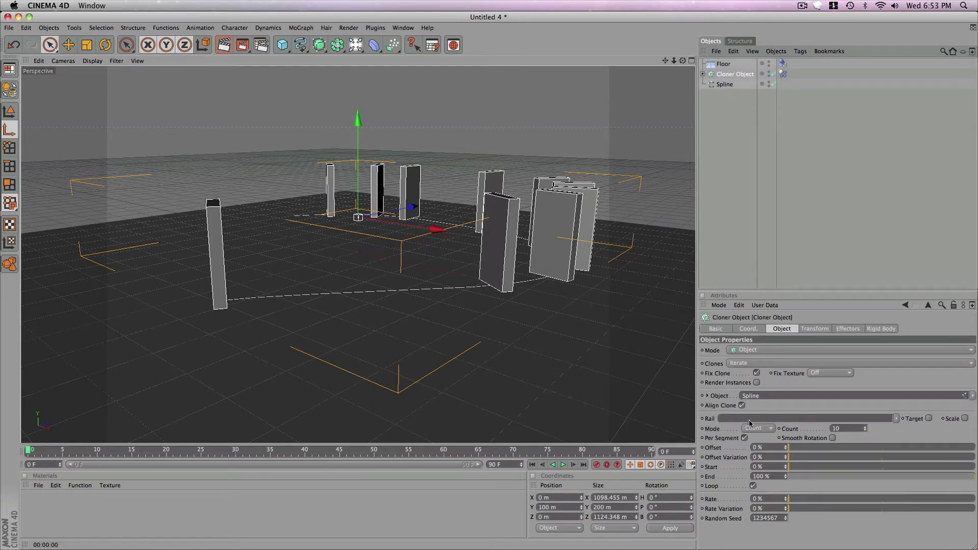
left_click_drag(344, 281, 656, 392, "alt")
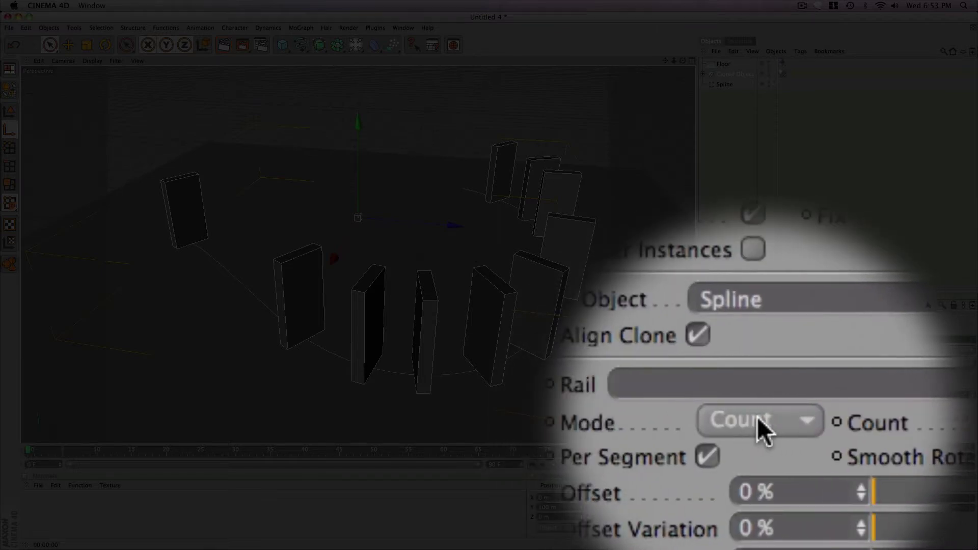
left_click(757, 417)
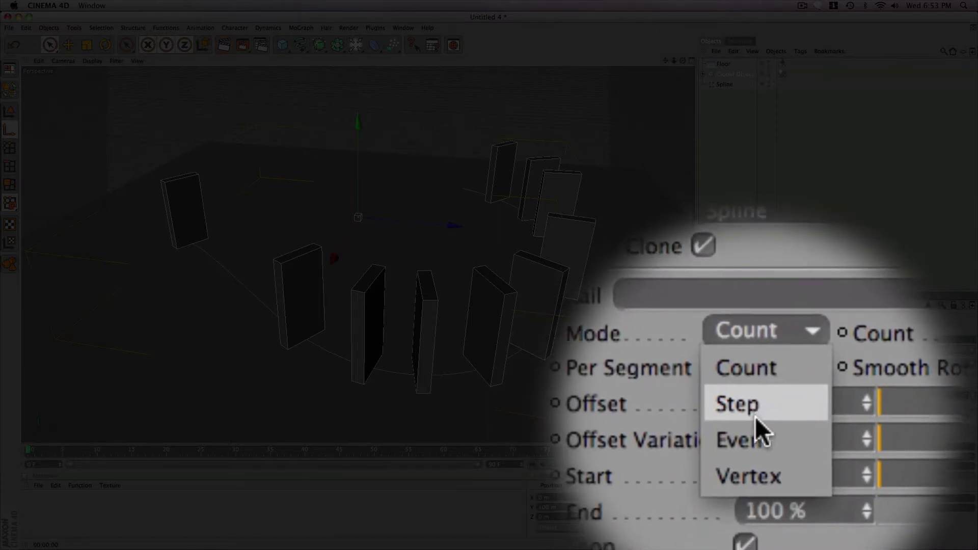
left_click(747, 439)
left_click(865, 427)
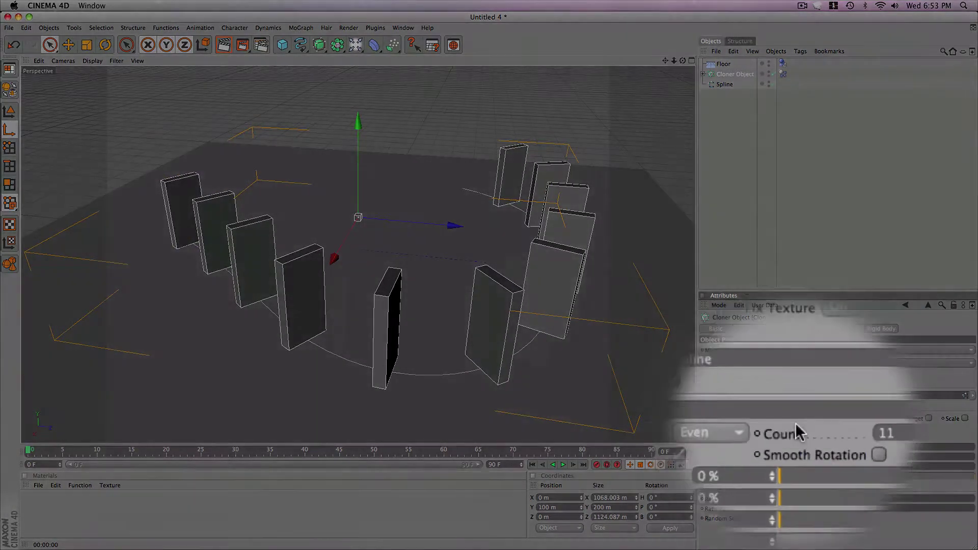
- Set the Cloner Object's distribution mode to Step and the step distance to 140 m
left_click(764, 428)
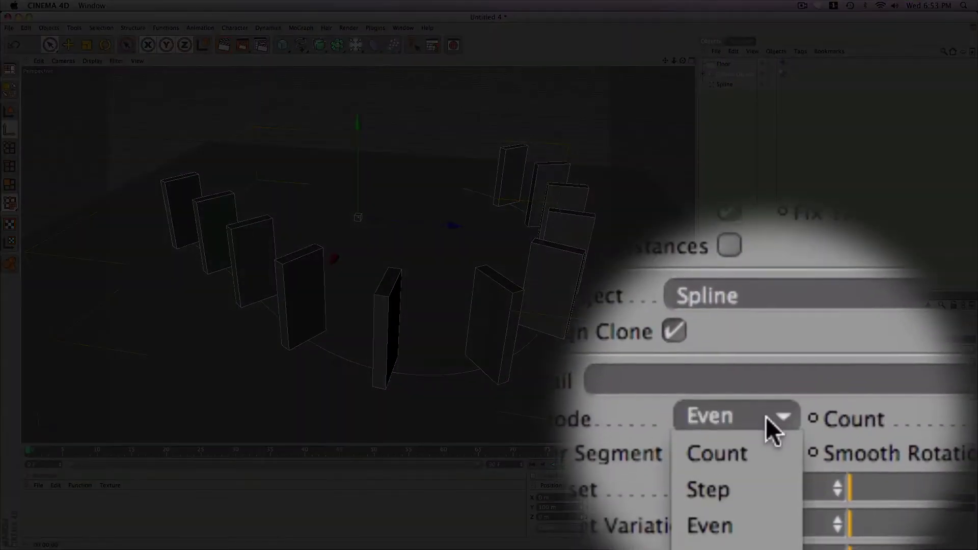
left_click(767, 432)
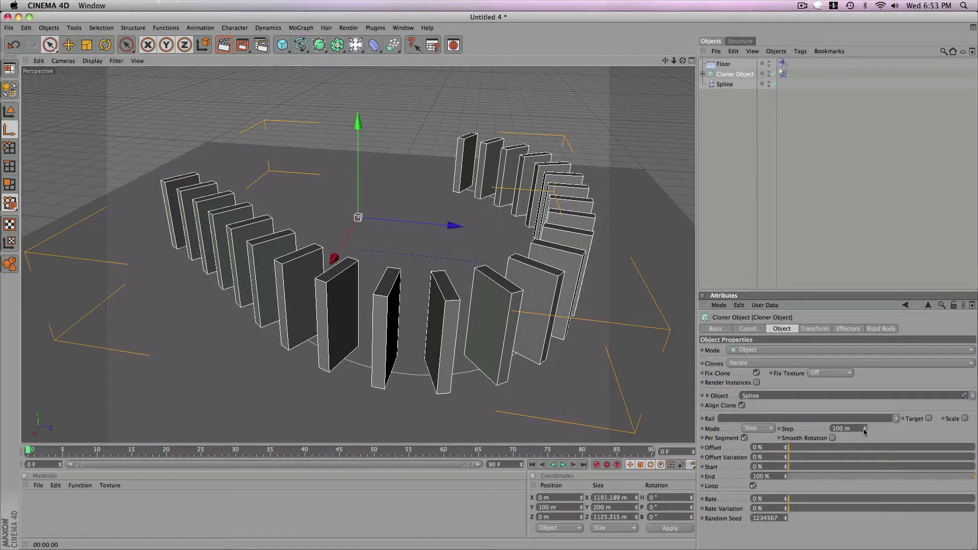
mouse_move(652, 408)
left_mouse_down("alt")
mouse_move(640, 434)
mouse_move(644, 390)
mouse_move(643, 398)
left_mouse_up("alt")
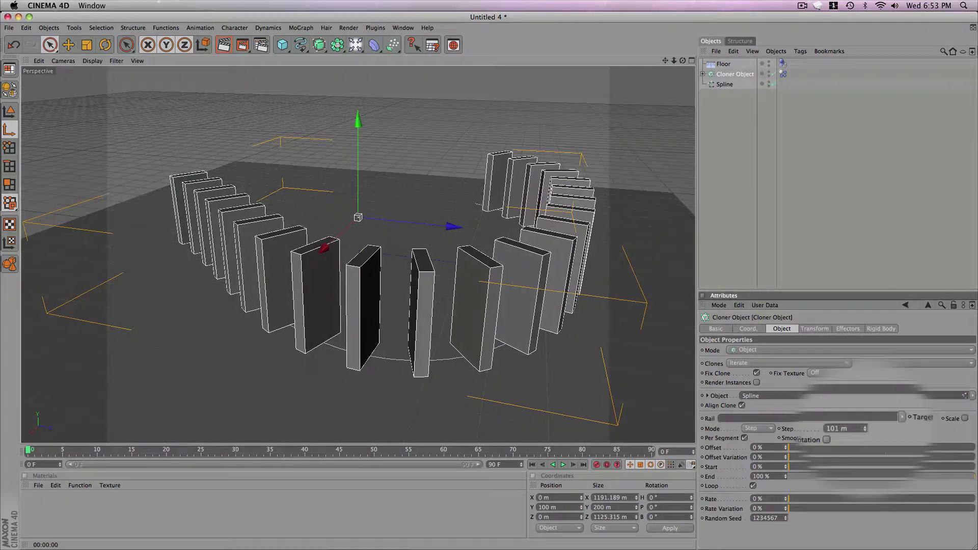
mouse_move(865, 429)
left_mouse_down()
mouse_move(852, 433)
mouse_move(855, 421)
left_mouse_up()
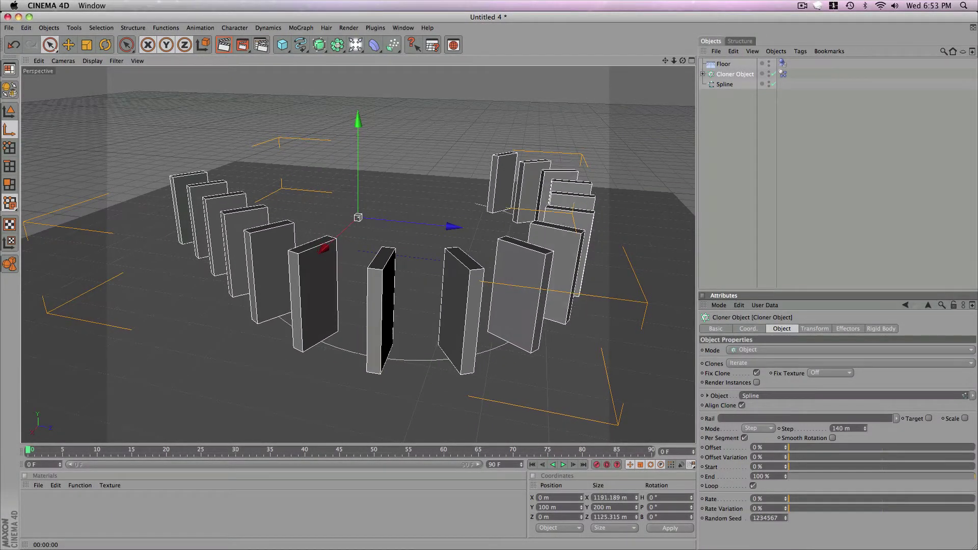
left_click_drag(278, 141, 276, 118, "alt")
left_click(277, 136)
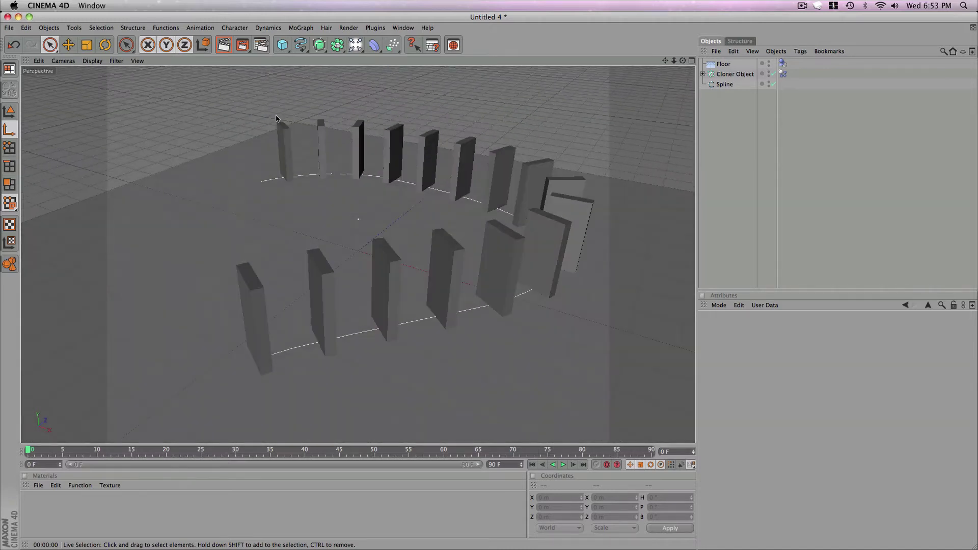
- Add a Sphere, raise it to about Y 219 m and place it before the first domino at about Z -652 m
left_click_drag(177, 276, 175, 156, "alt")
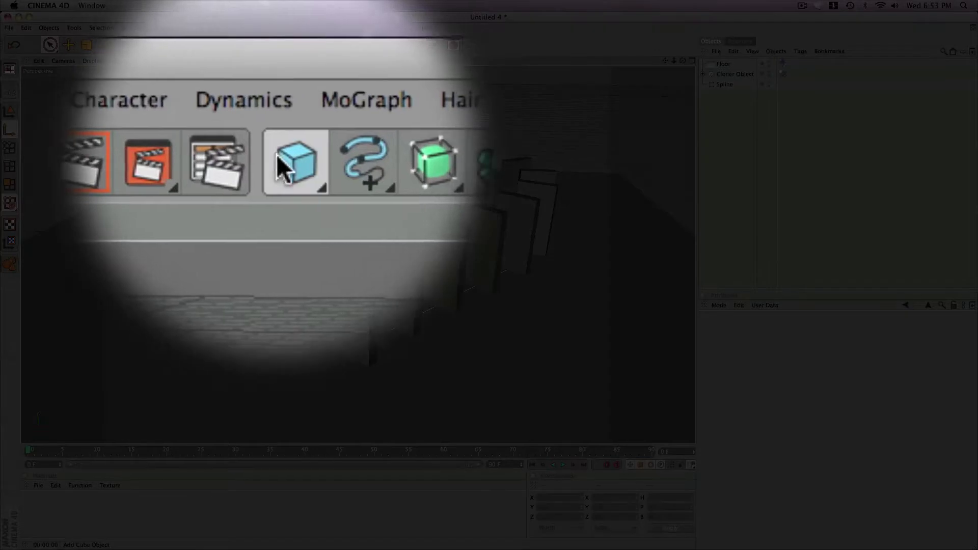
left_click_drag(279, 44, 377, 58)
left_click_drag(355, 176, 355, 104)
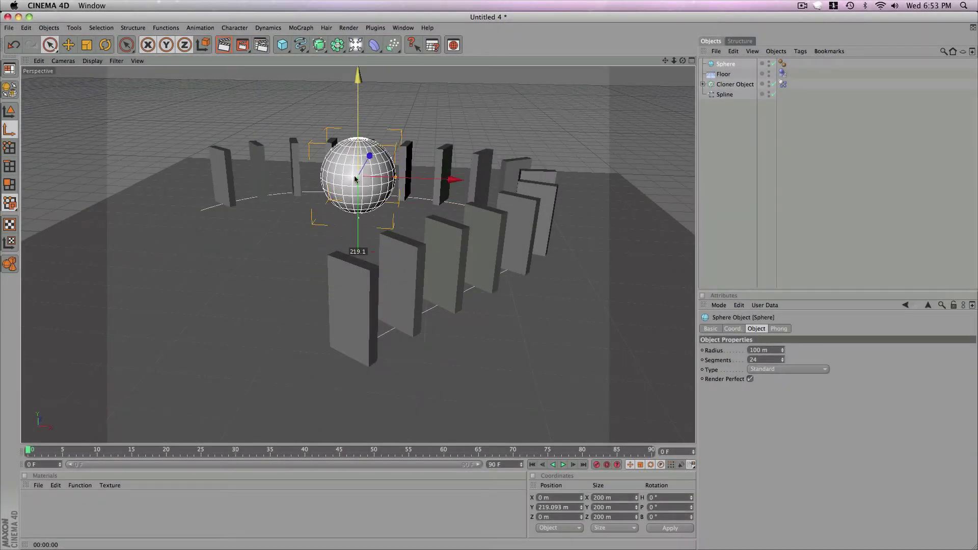
left_click_drag(352, 204, 365, 202, "alt")
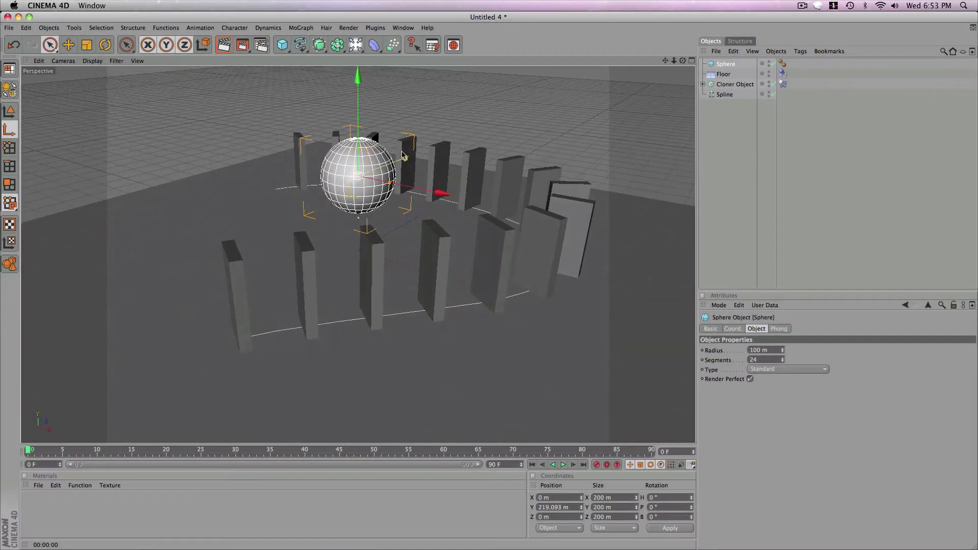
left_click_drag(403, 155, 209, 240)
mouse_move(358, 184)
left_mouse_down("alt")
mouse_move(334, 249)
mouse_move(364, 180)
left_mouse_up("alt")
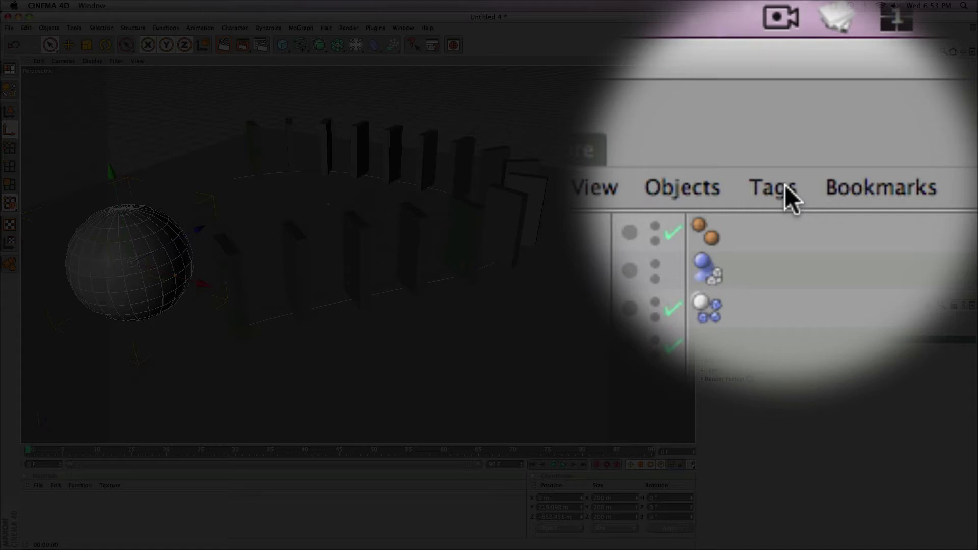
- Add a MoGraph Rigid Body tag to the Sphere
left_click(801, 51)
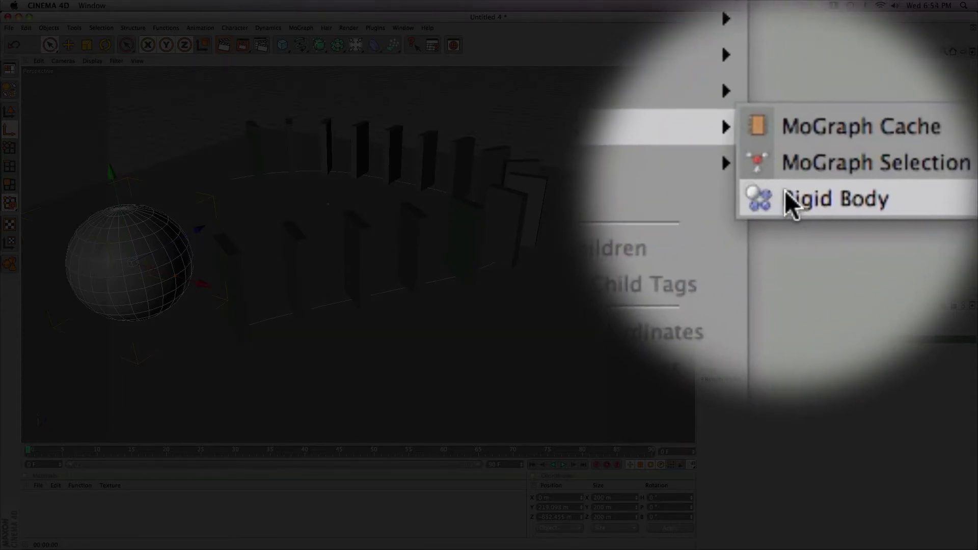
left_click(785, 191)
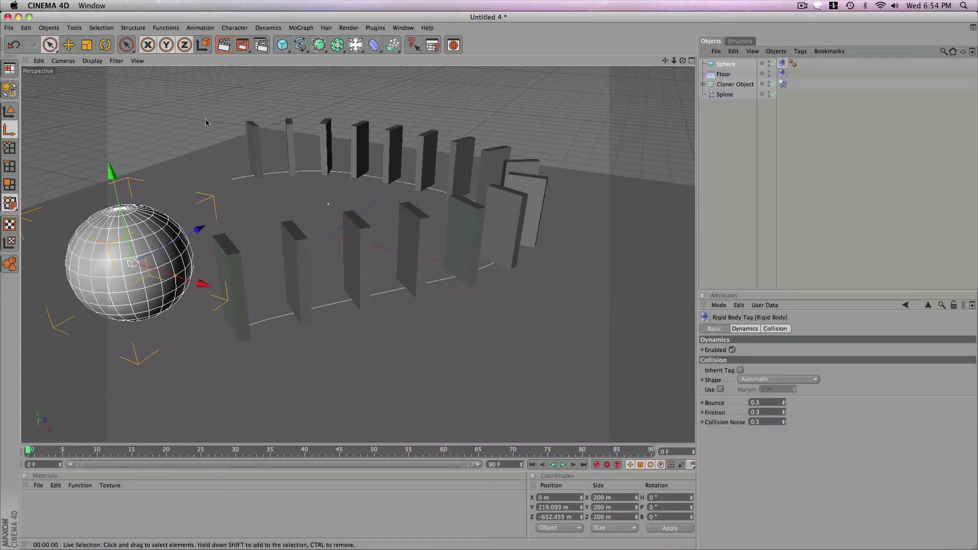
left_click(206, 122)
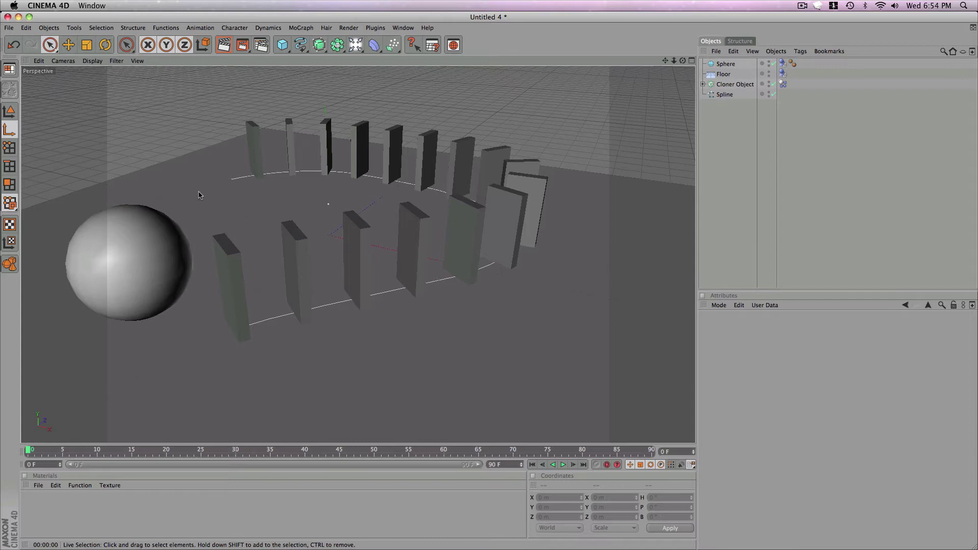
mouse_move(199, 196)
left_mouse_down("alt")
mouse_move(316, 196)
mouse_move(187, 211)
left_mouse_up("alt")
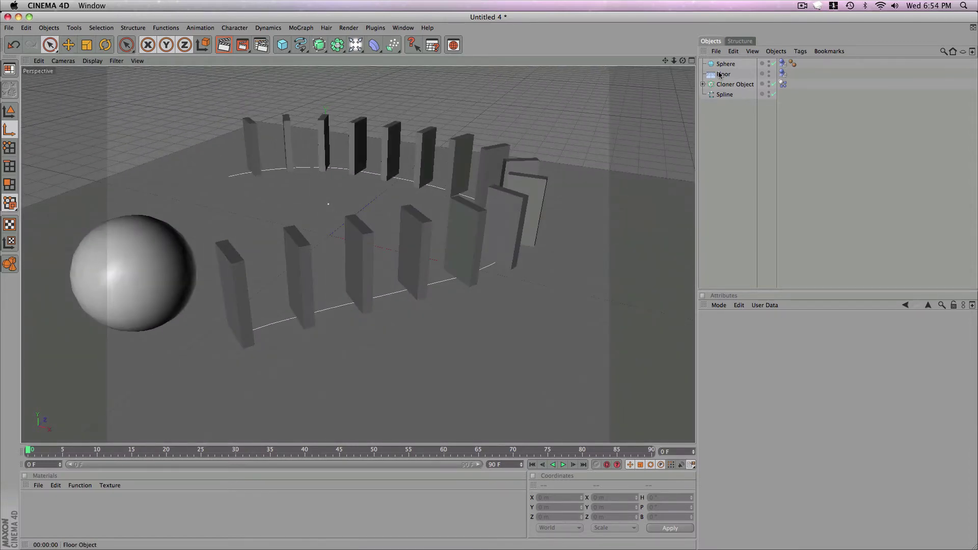
- Keyframe the Sphere's start at frame 0, move it into the first domino at about Z -563 m at frame 30 and record that position
left_click(134, 275)
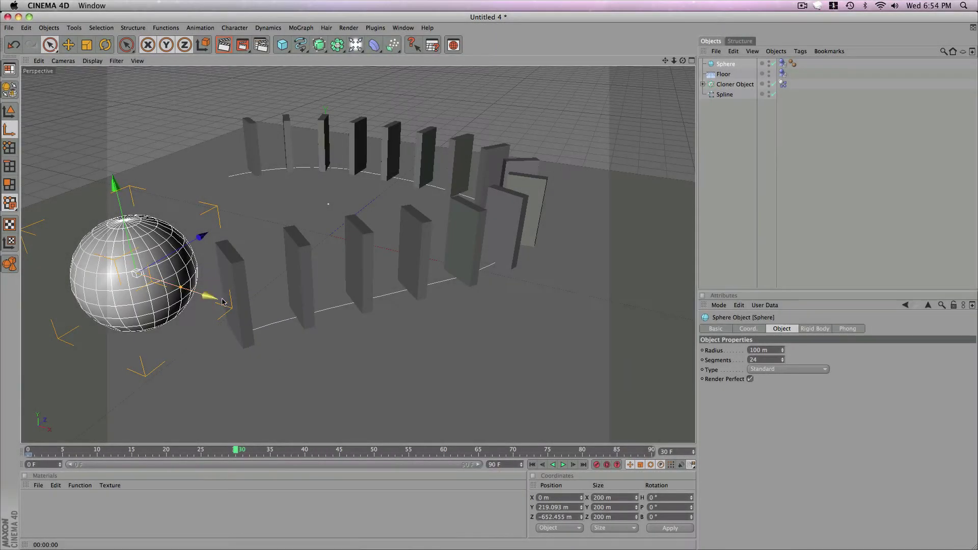
left_click_drag(178, 250, 198, 239)
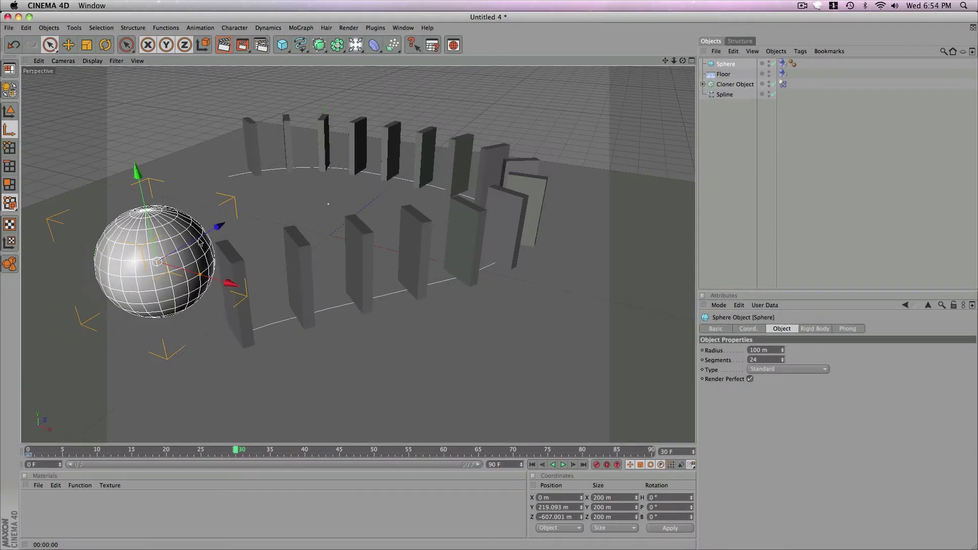
left_click_drag(228, 292, 201, 330)
left_click_drag(265, 252, 285, 249)
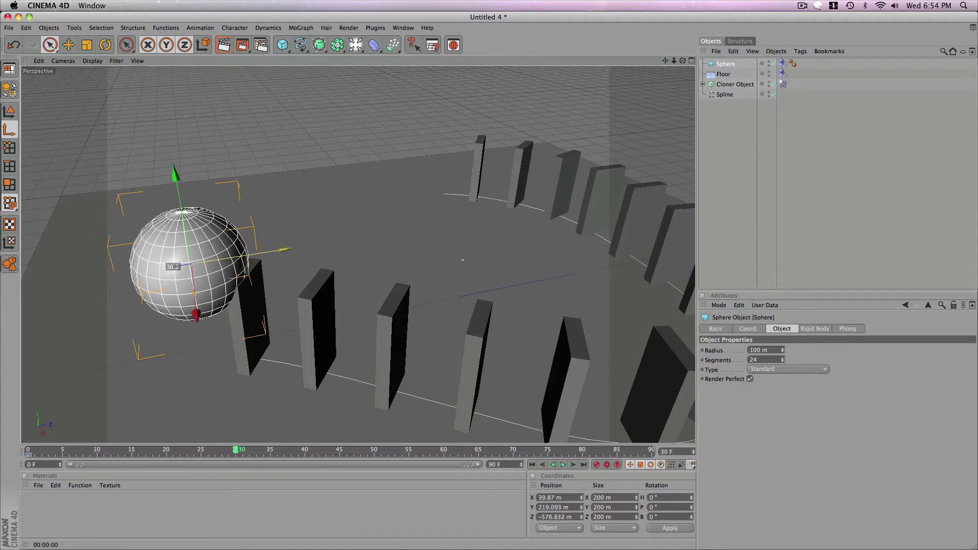
left_click_drag(195, 314, 196, 304)
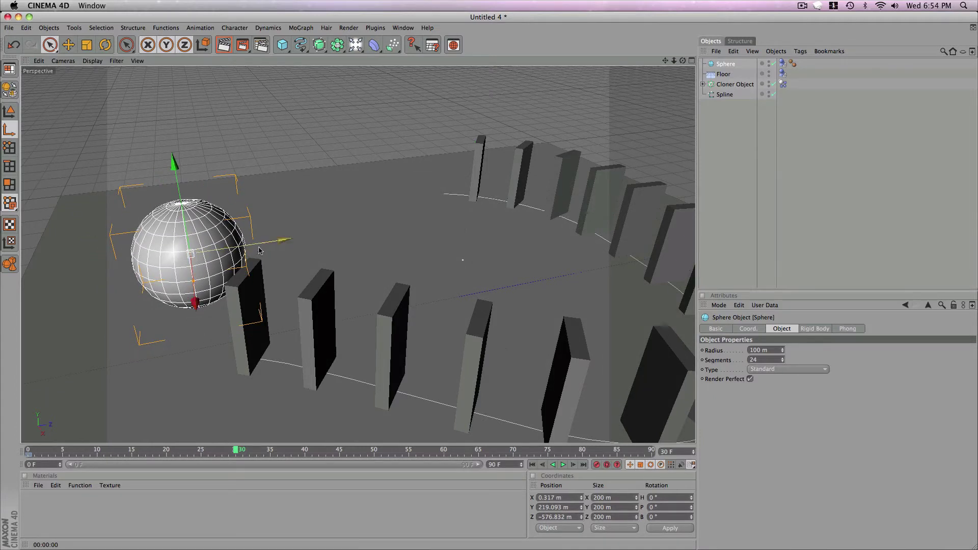
left_click_drag(259, 250, 268, 249)
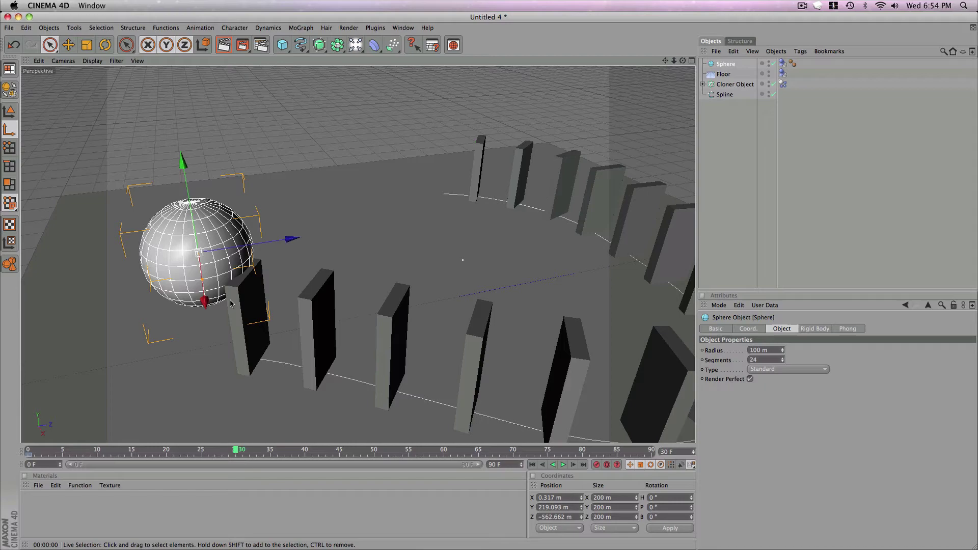
left_click_drag(230, 304, 218, 337, "alt")
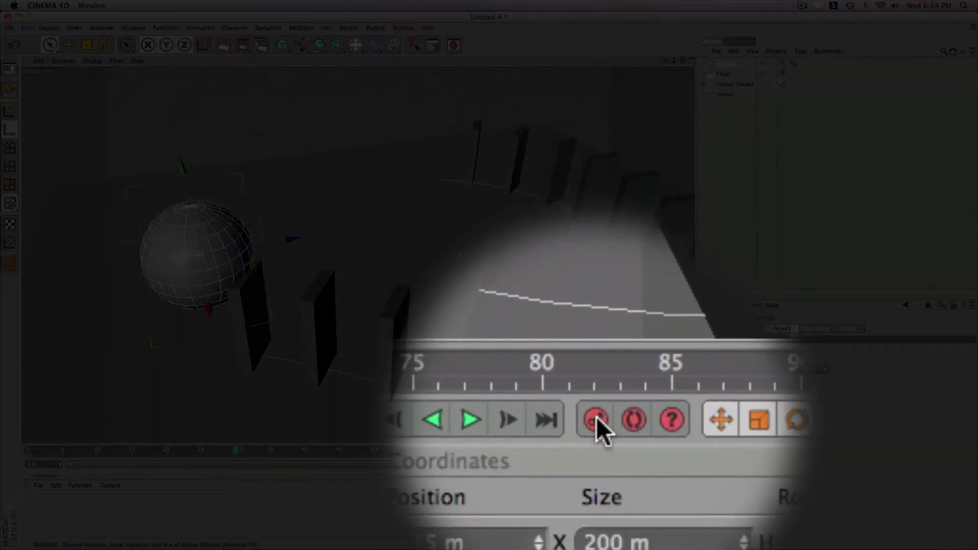
- Play the animation from the first frame to check how the Sphere hits the dominoes
left_click(532, 465)
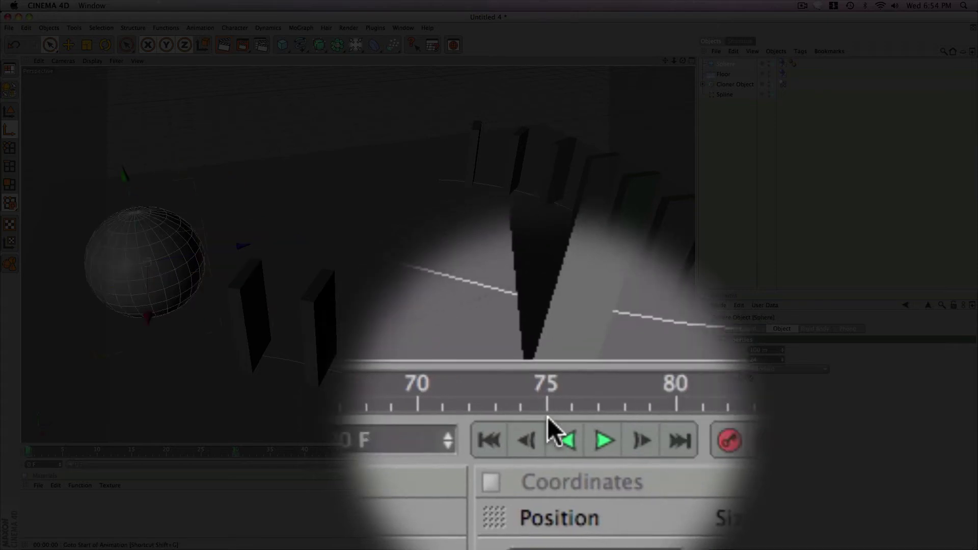
left_click(563, 464)
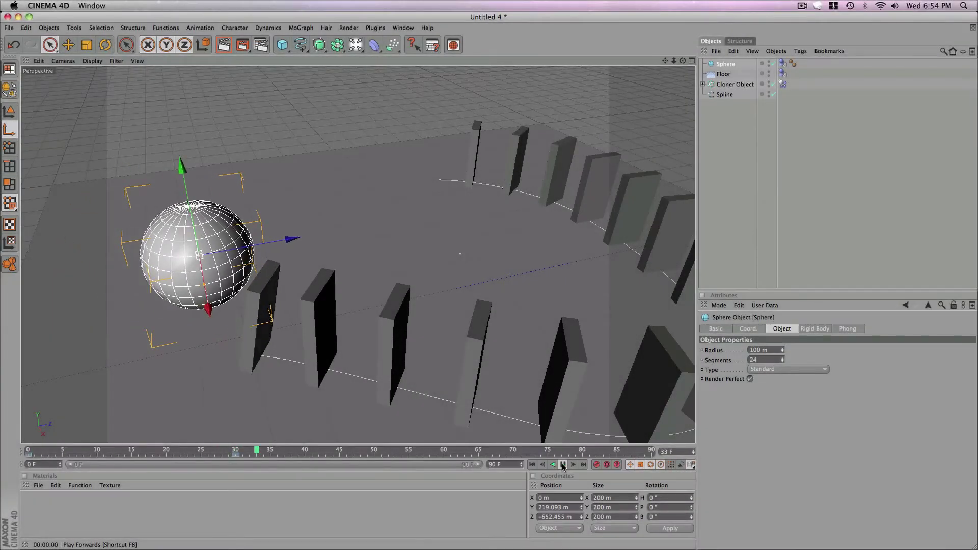
scroll(356, 338, "down", 4)
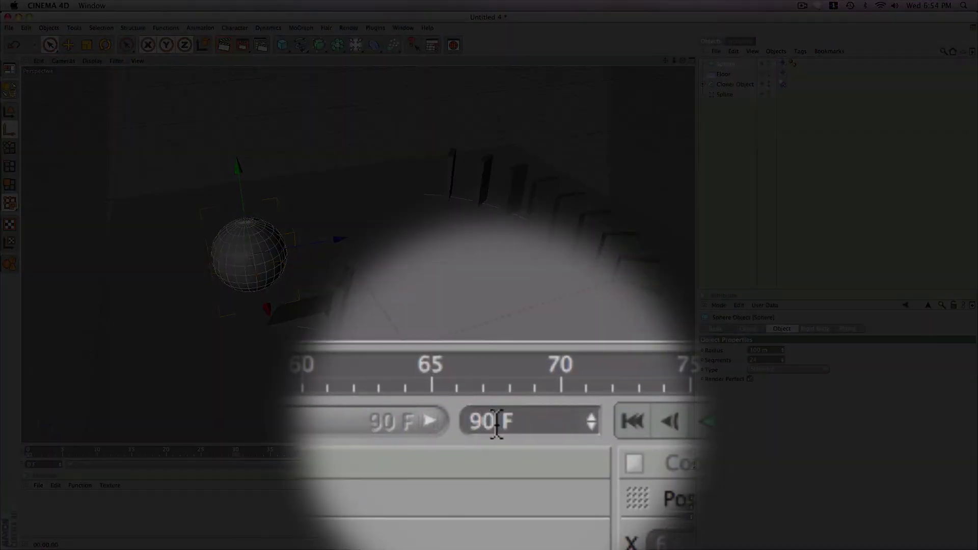
- Extend the animation to 300 frames, play the domino fall from the start and return to frame 0
left_click_drag(495, 466, 467, 466)
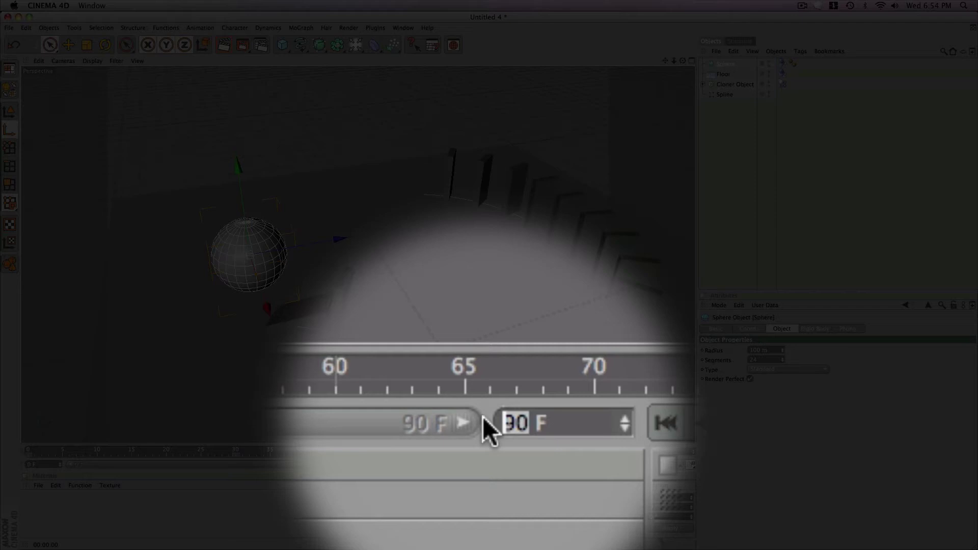
type("300")
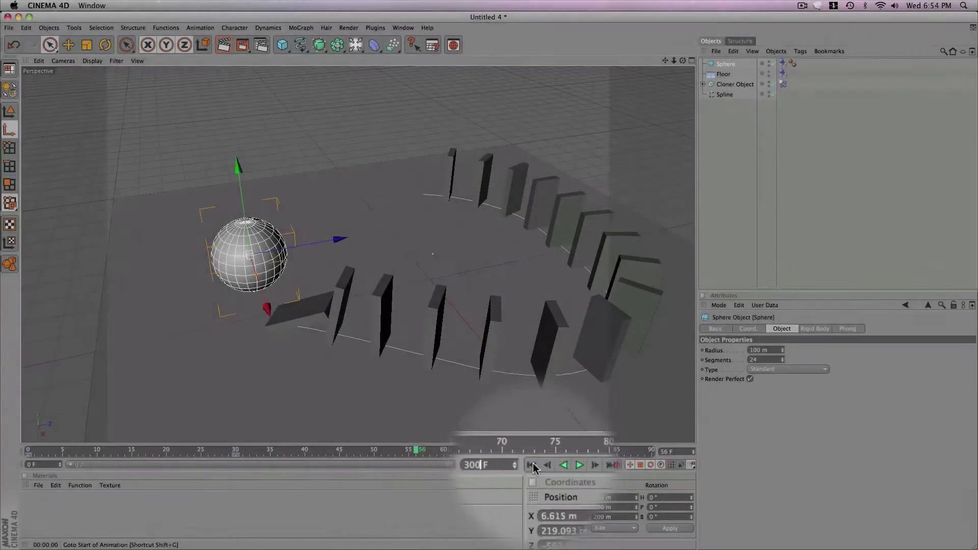
left_click(532, 465)
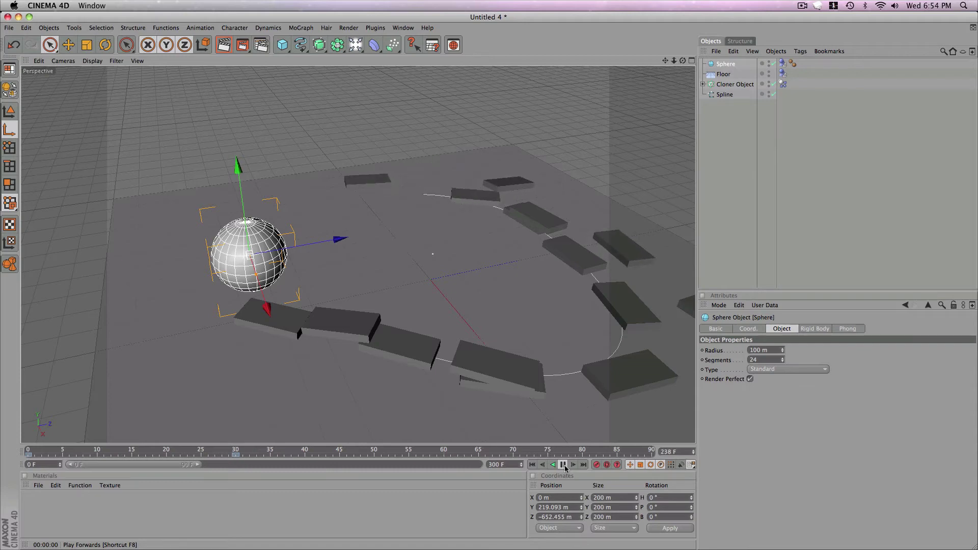
left_click(535, 465)
left_click_drag(479, 326, 351, 285, "alt")
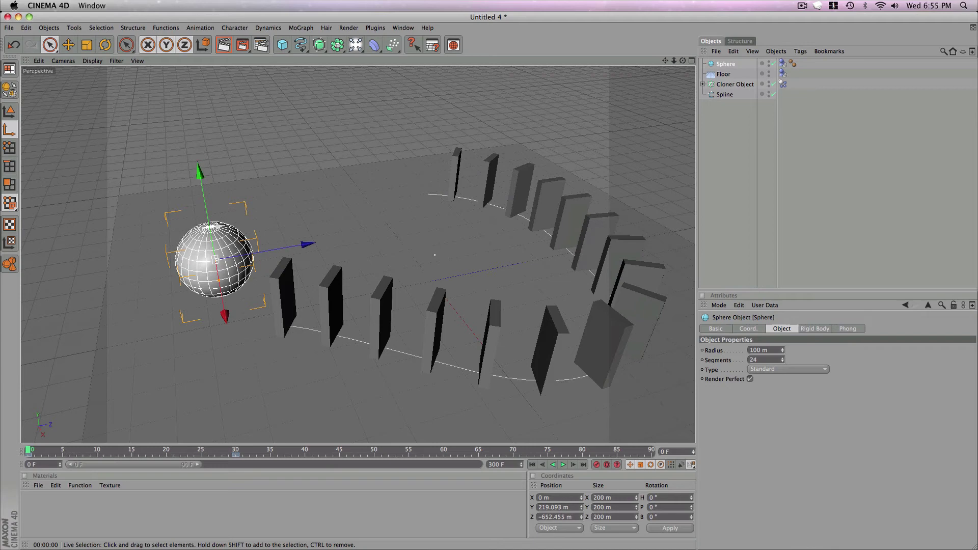
- Raise the friction of the Floor's Rigid Body tag to 0.6 and play the domino fall again
left_click(399, 203)
left_click(400, 115)
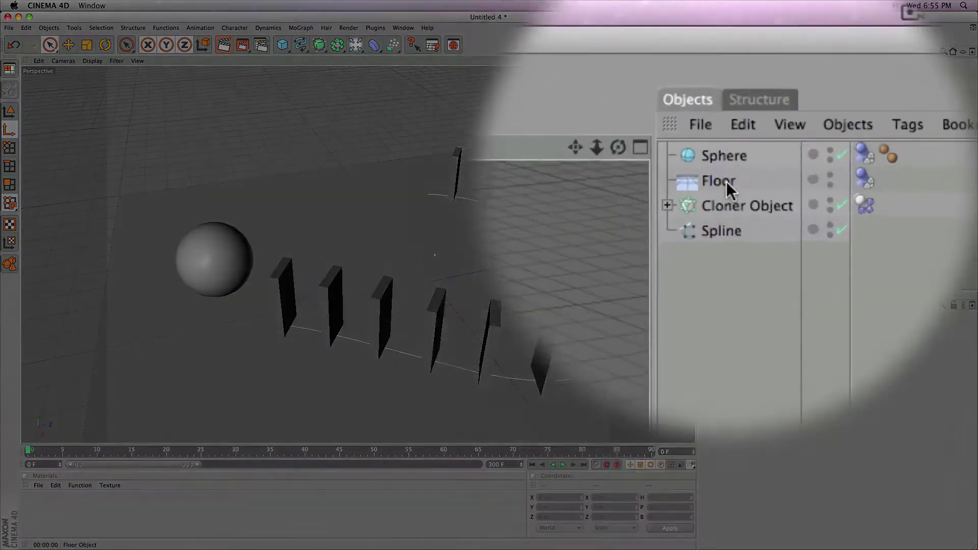
left_click(726, 75)
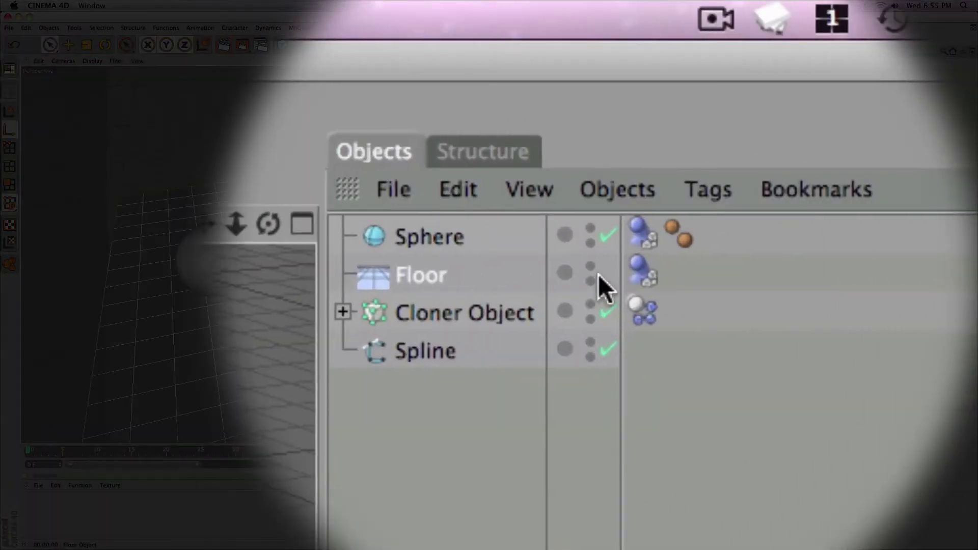
left_click(783, 74)
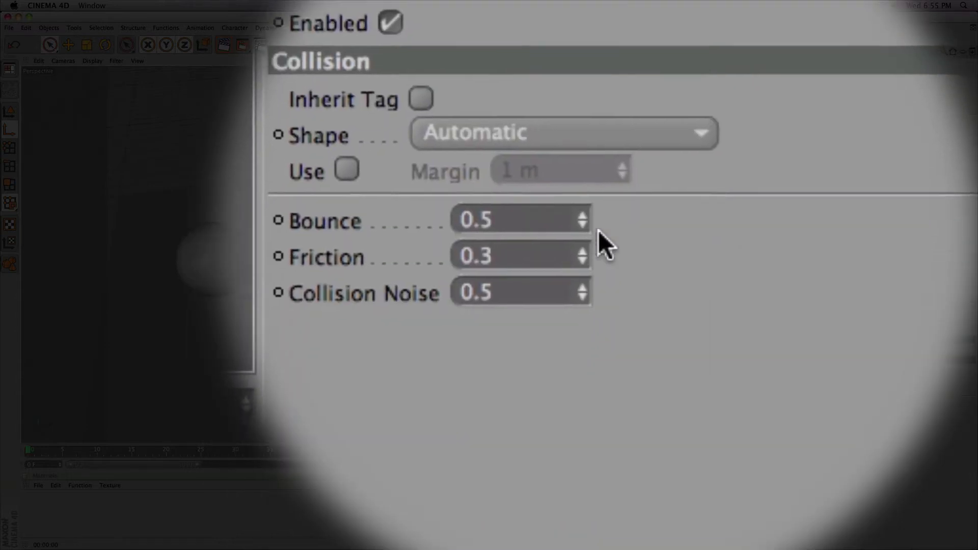
left_click(599, 230)
left_click(600, 231)
left_click(600, 231)
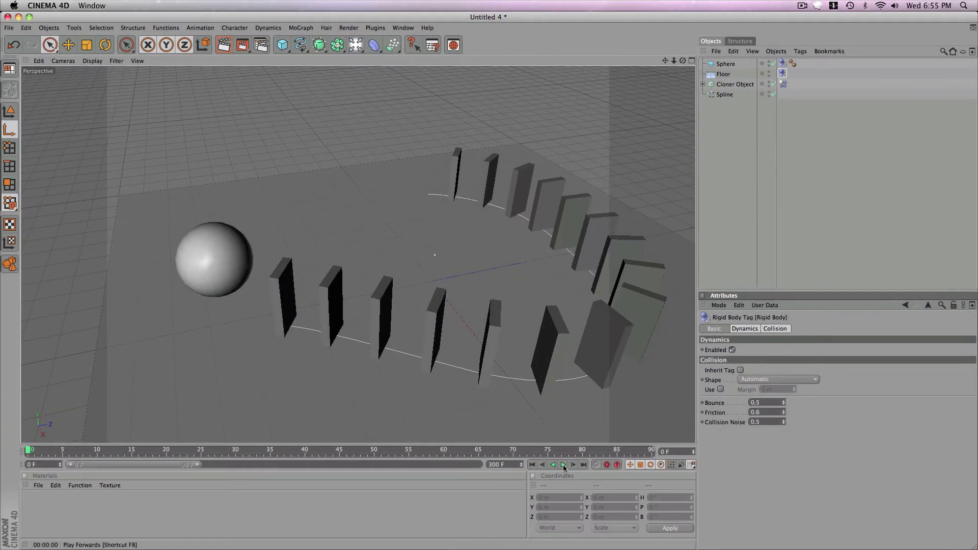
left_click(563, 465)
left_click_drag(517, 209, 316, 187, "alt")
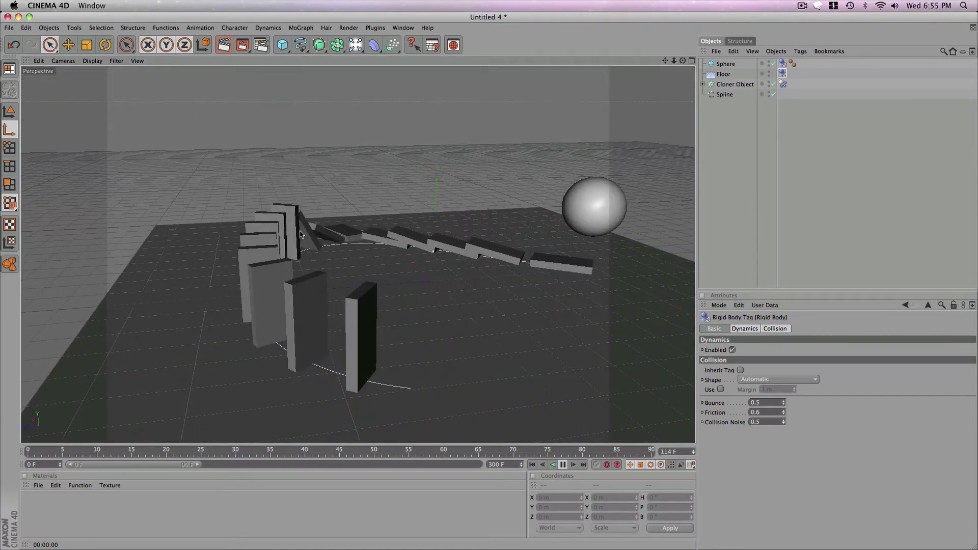
- Watch the domino fall from the sphere's side, test-render the view at the end of the fall and return to the first frame
left_click_drag(517, 208, 435, 205, "alt")
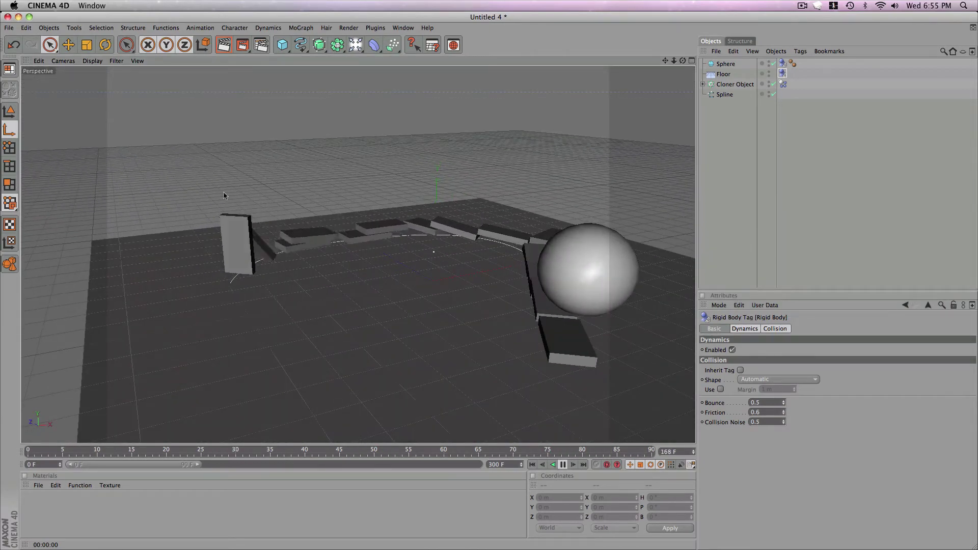
left_click(224, 46)
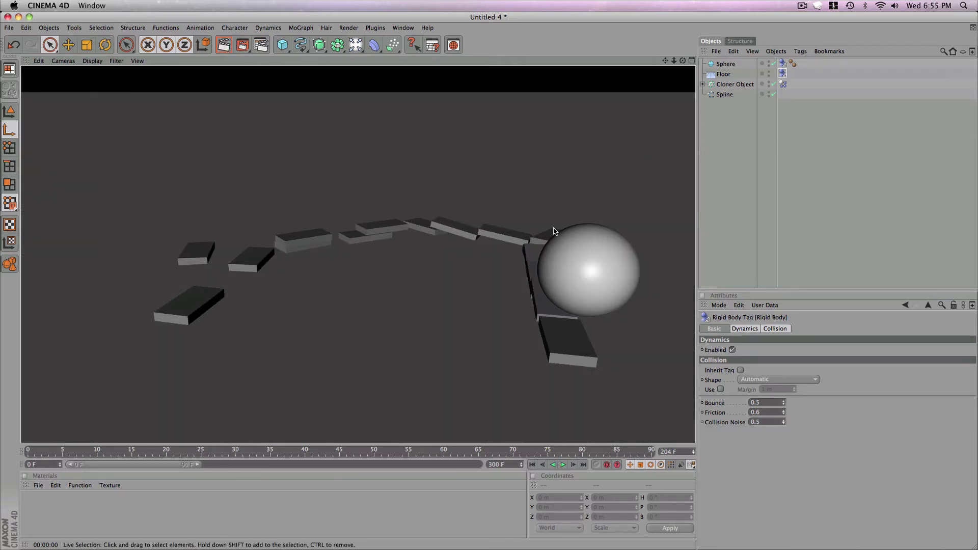
left_click(453, 138)
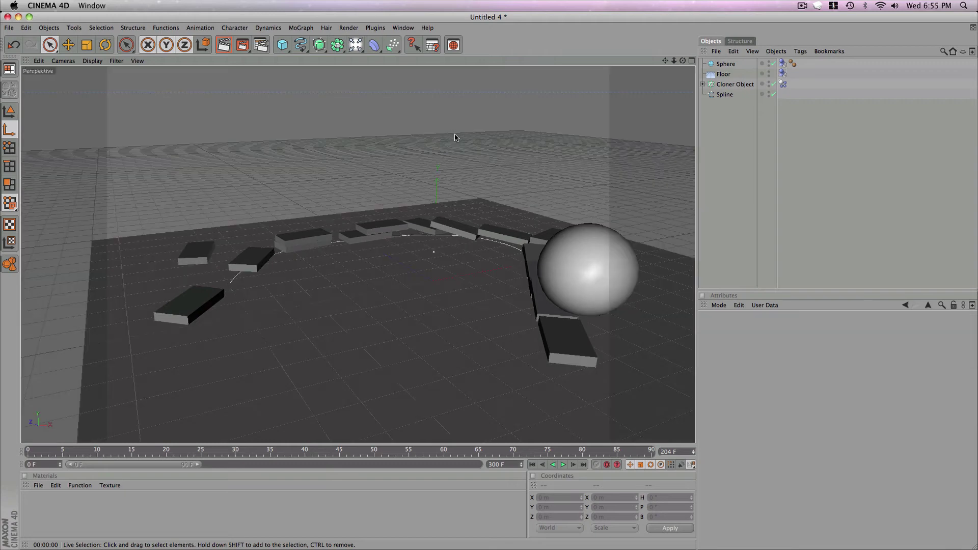
left_click(533, 464)
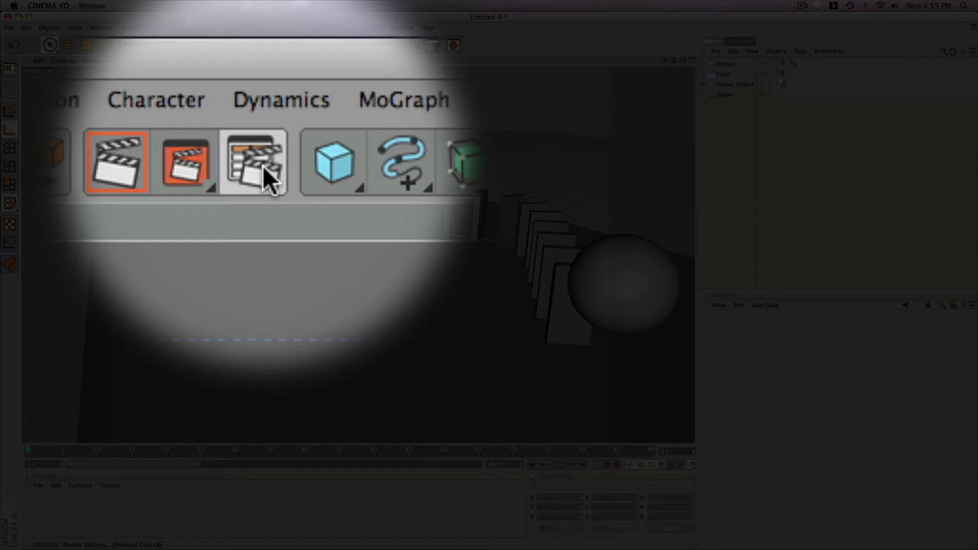
- Add the Global Illumination effect to the render settings
left_click(244, 45)
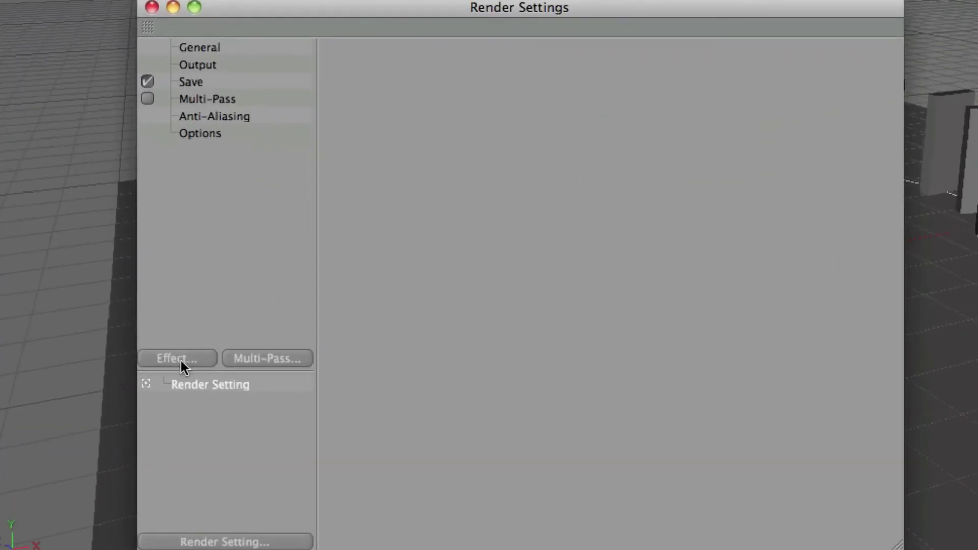
left_click(144, 341)
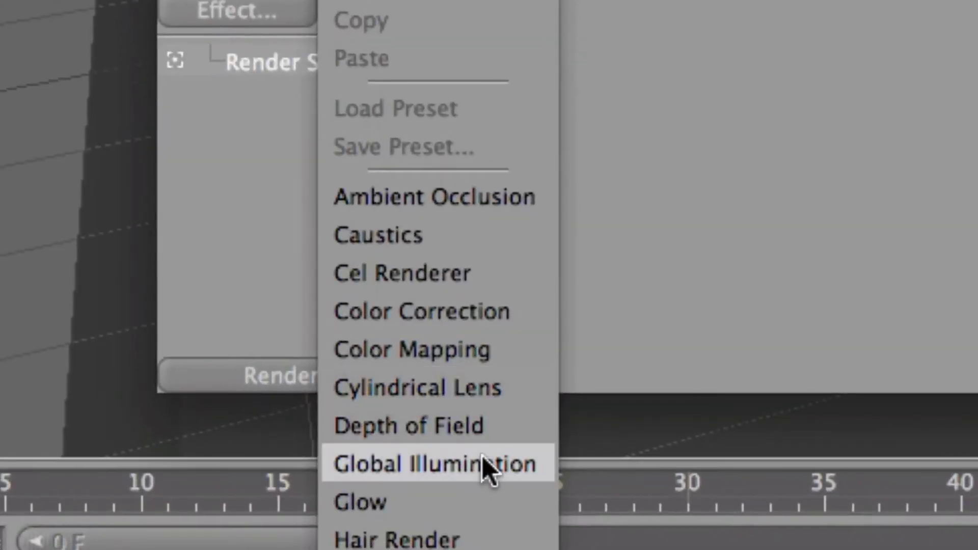
left_click(300, 549)
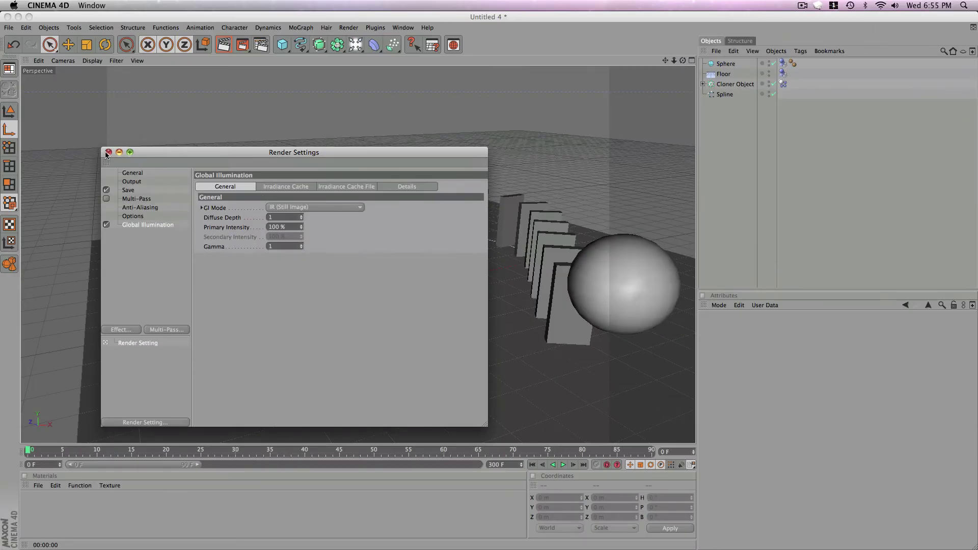
left_click(108, 152)
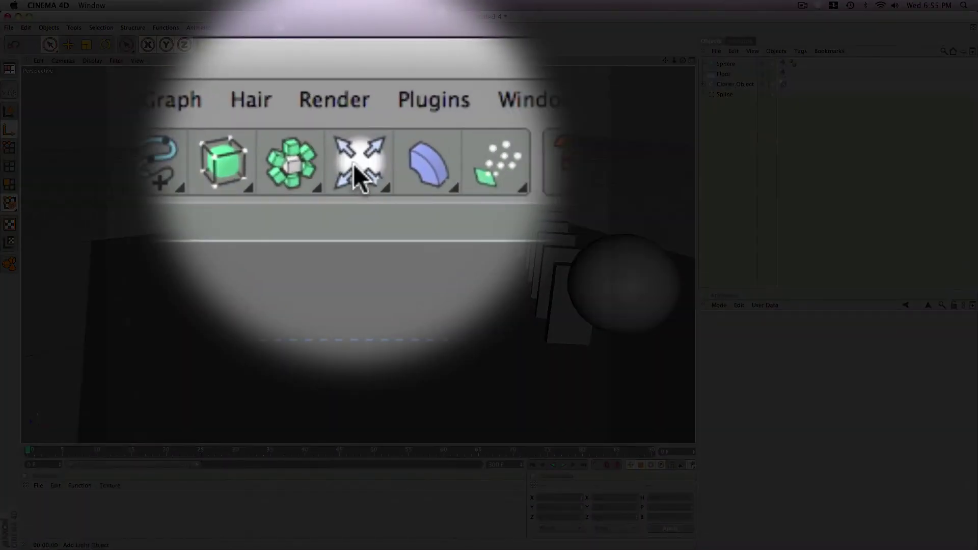
- Add a Sky object to the scene and clear the test render from the view
left_click(355, 45)
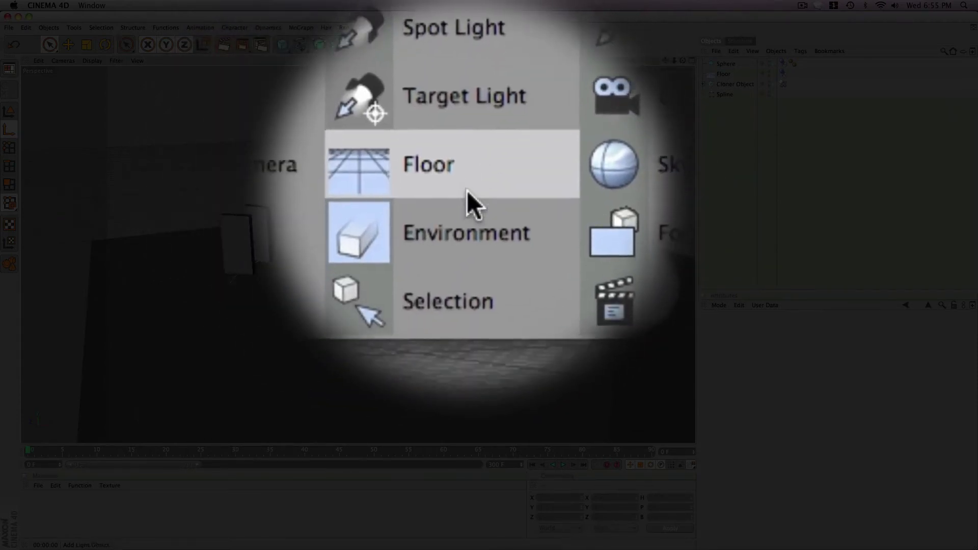
left_click(533, 237)
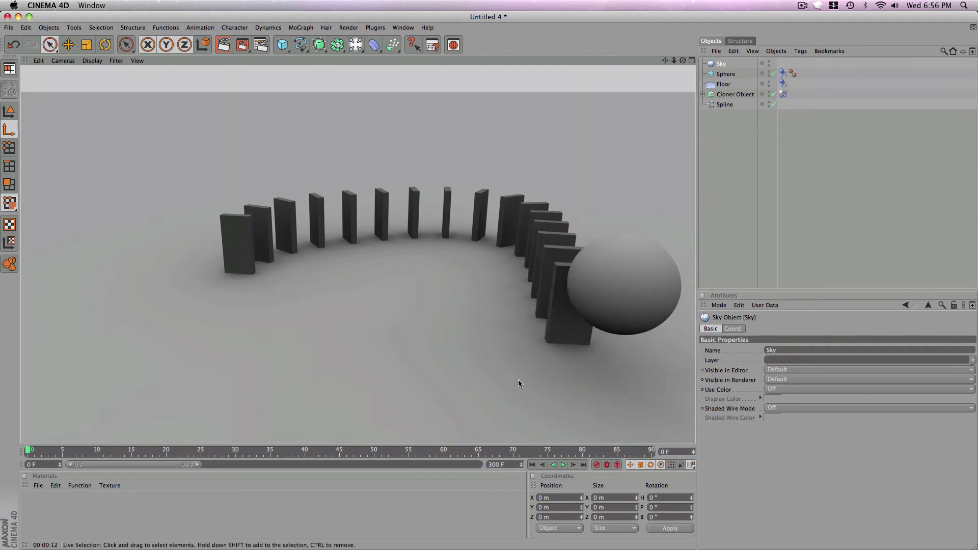
left_click(536, 465)
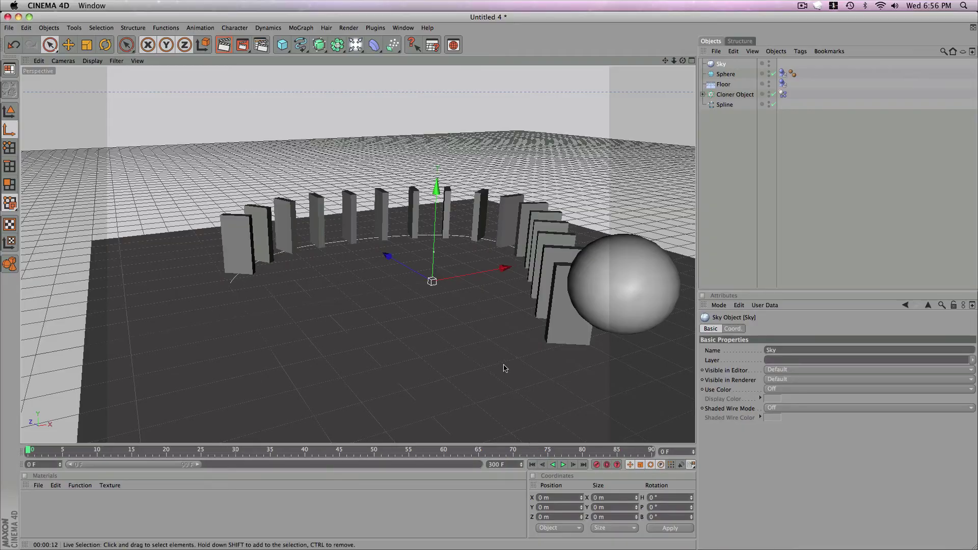
- Frame the whole curved row of dominoes in the perspective view
mouse_move(514, 350)
left_mouse_down("alt")
mouse_move(622, 363)
mouse_move(606, 311)
mouse_move(517, 334)
left_mouse_up("alt")
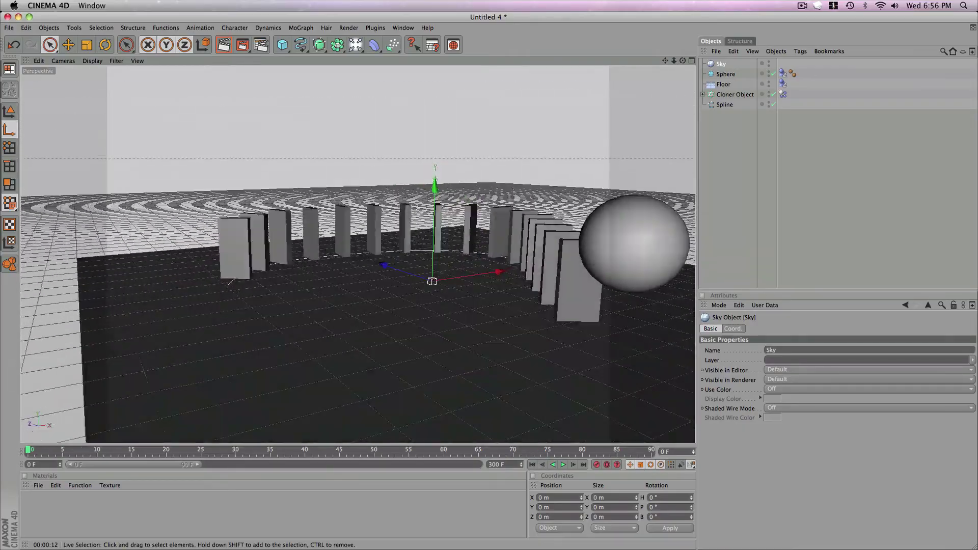
left_click_drag(497, 372, 512, 333, "alt")
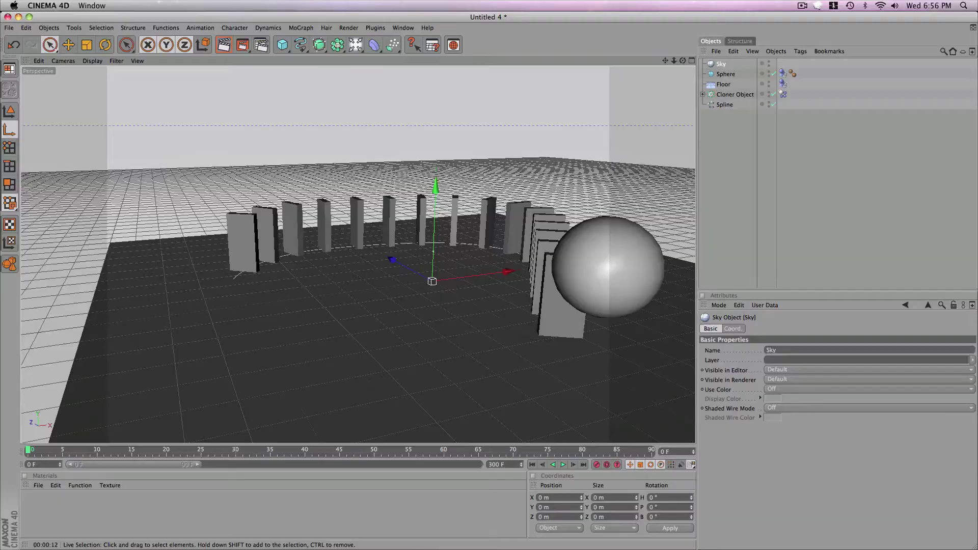
left_click_drag(338, 352, 280, 347, "alt")
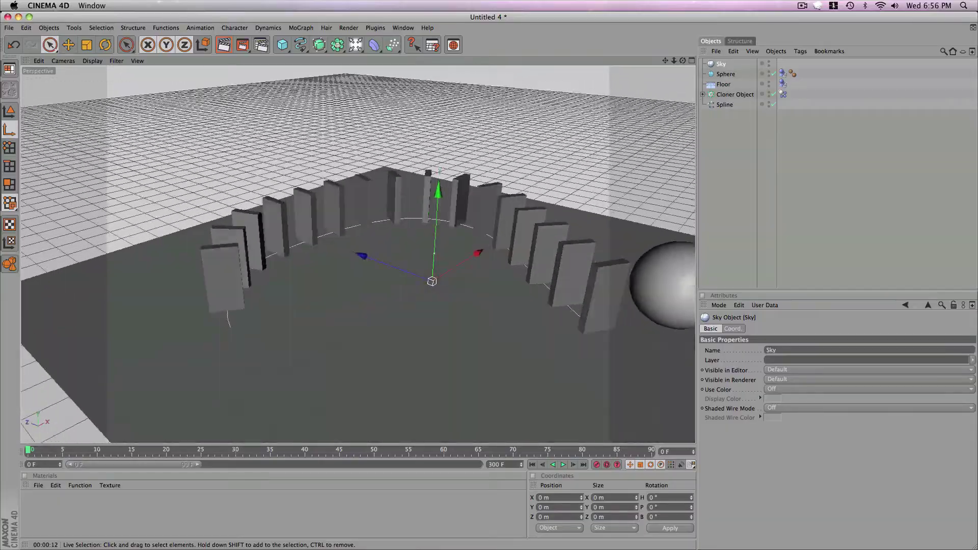
left_click_drag(448, 315, 446, 295, "alt")
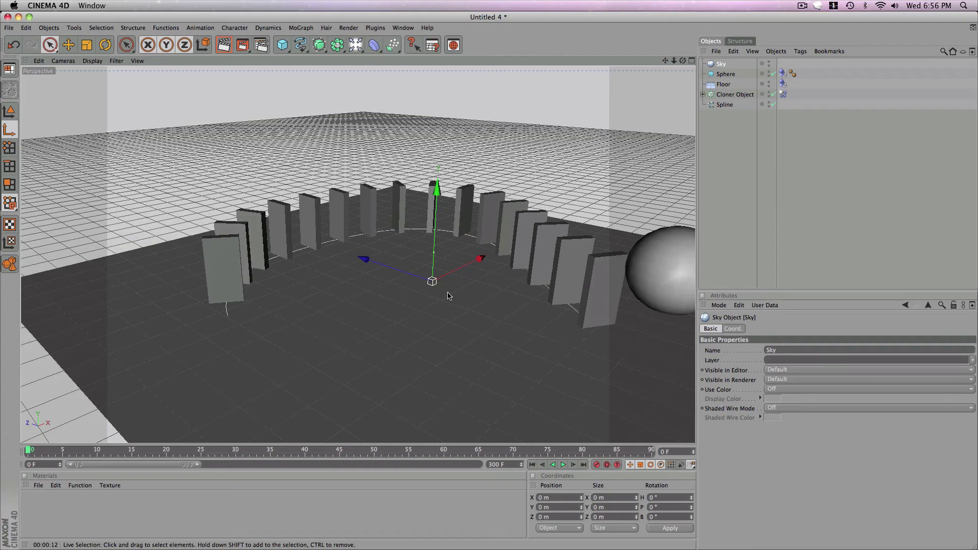
mouse_move(425, 261)
left_mouse_down("alt")
mouse_move(439, 264)
mouse_move(428, 261)
left_mouse_up("alt")
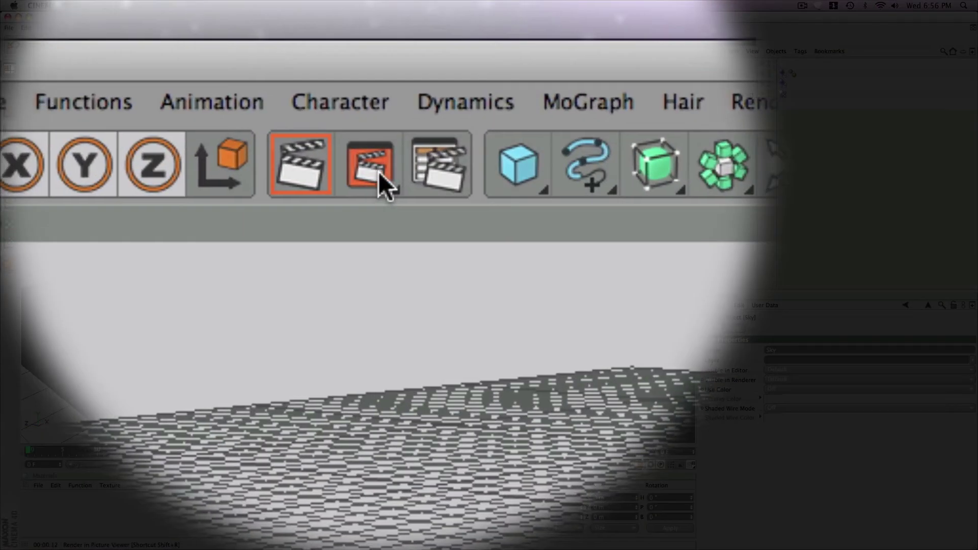
left_click(246, 47)
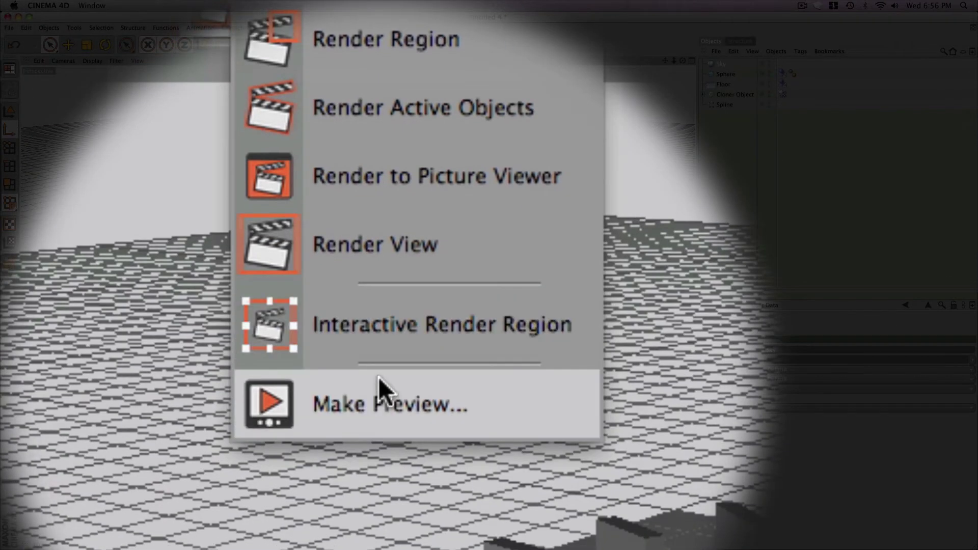
left_click(380, 378)
left_click(312, 367)
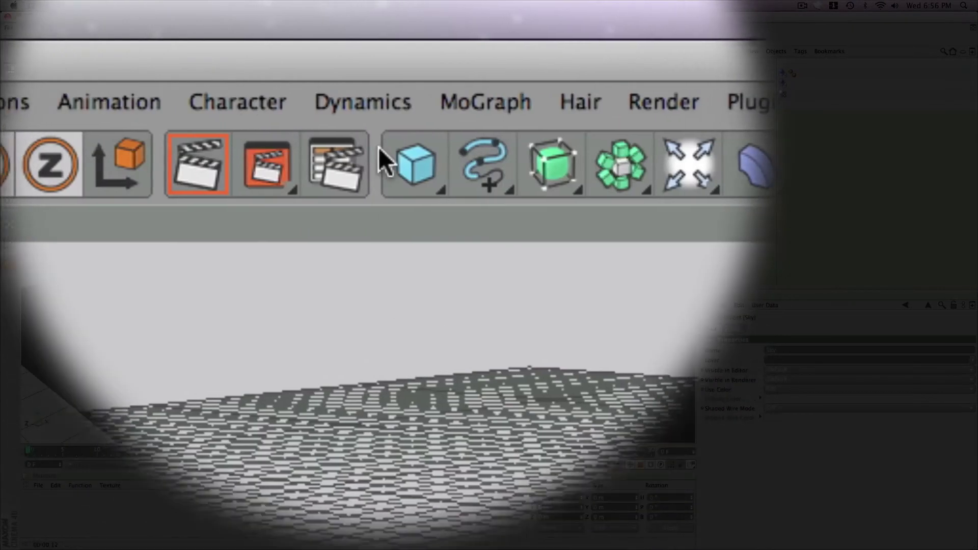
- Set the render output to the HDV/HDTV 720 29.97 preset
left_click(378, 166)
left_click(378, 166)
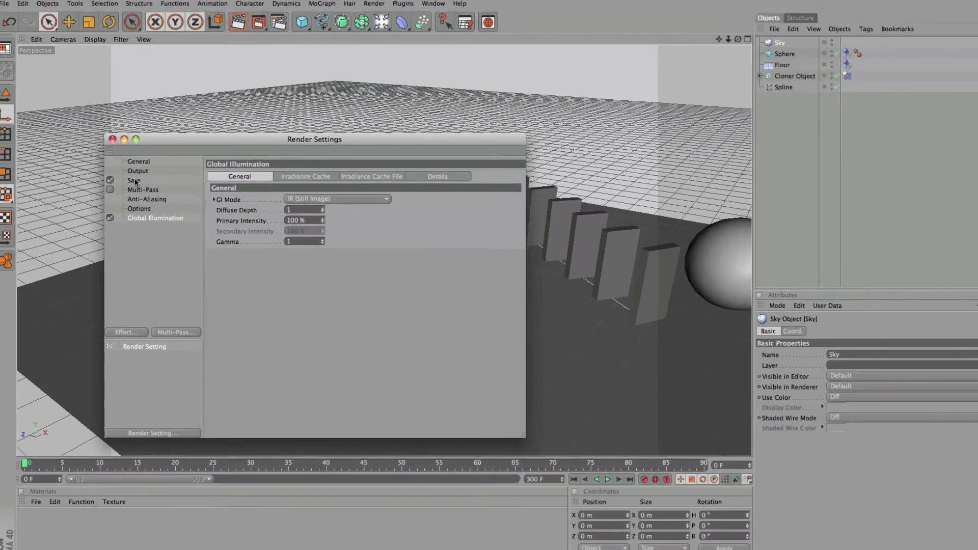
left_click(128, 190)
left_click(203, 66)
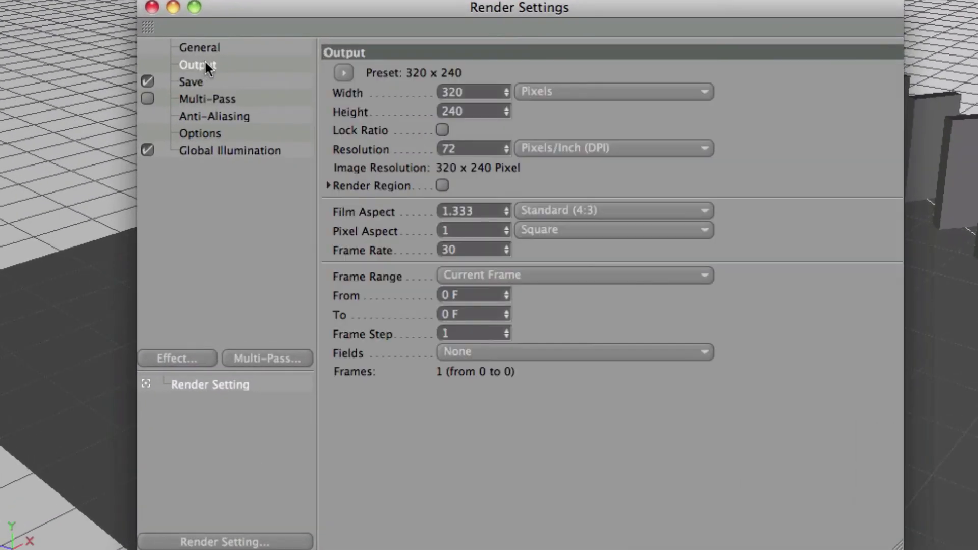
left_click(344, 72)
mouse_move(387, 131)
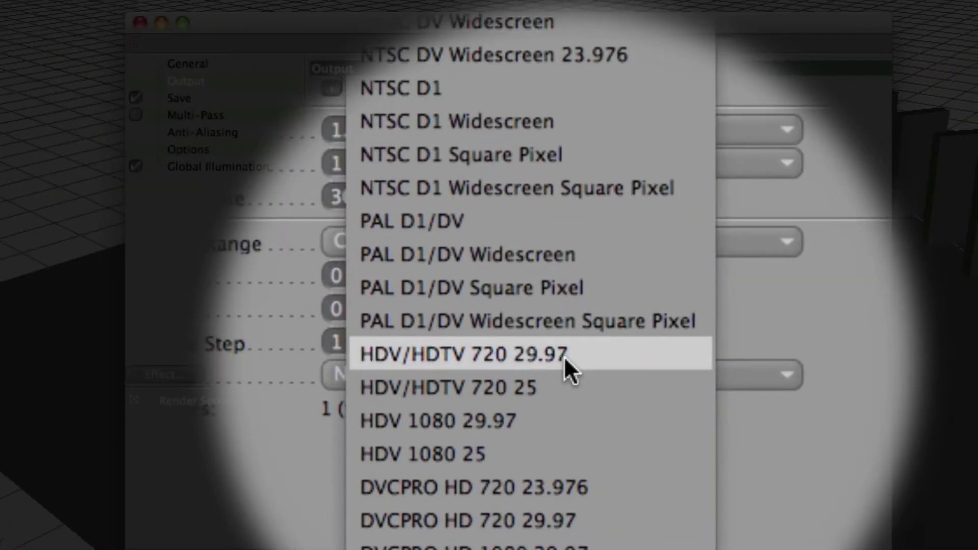
left_click(564, 356)
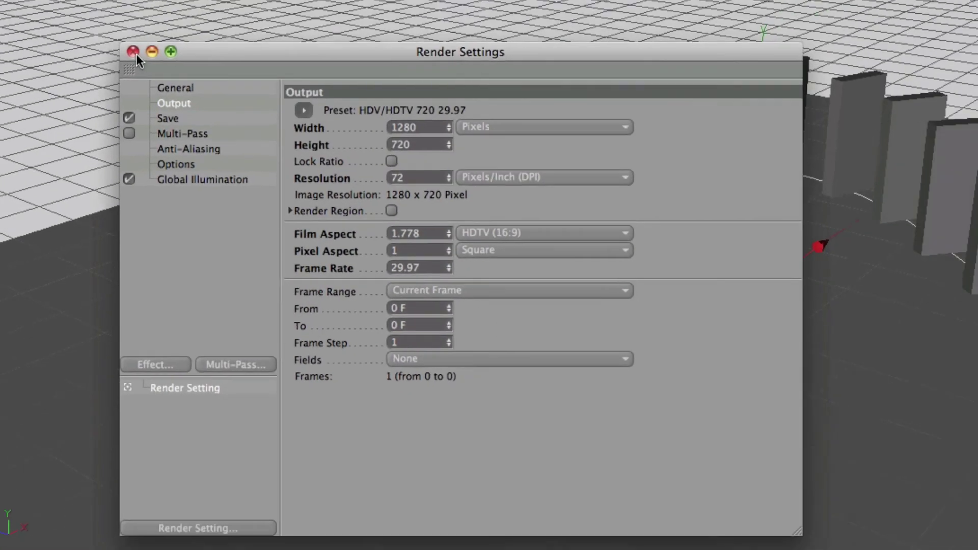
left_click(140, 23)
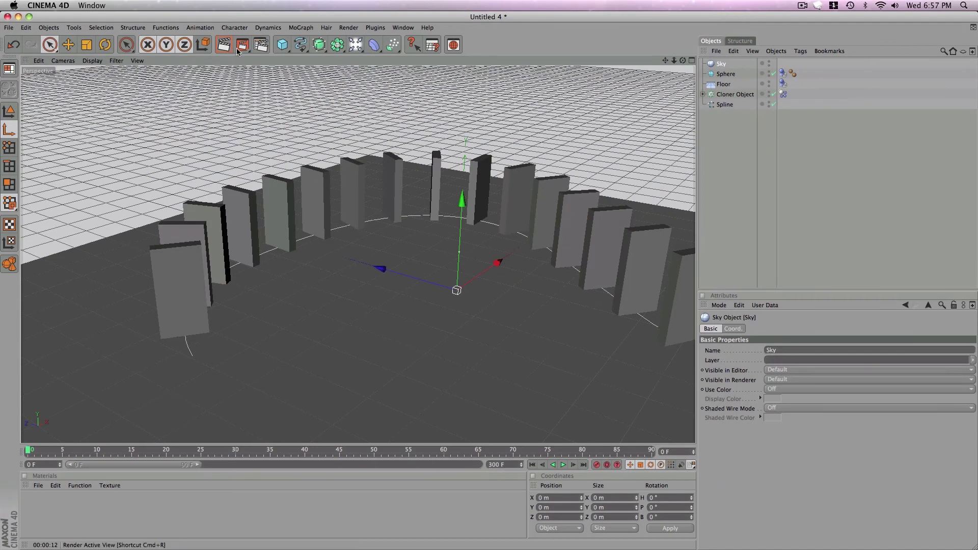
- Render the current frame to the Picture Viewer, check the image in progress and close the viewer
left_click(242, 48)
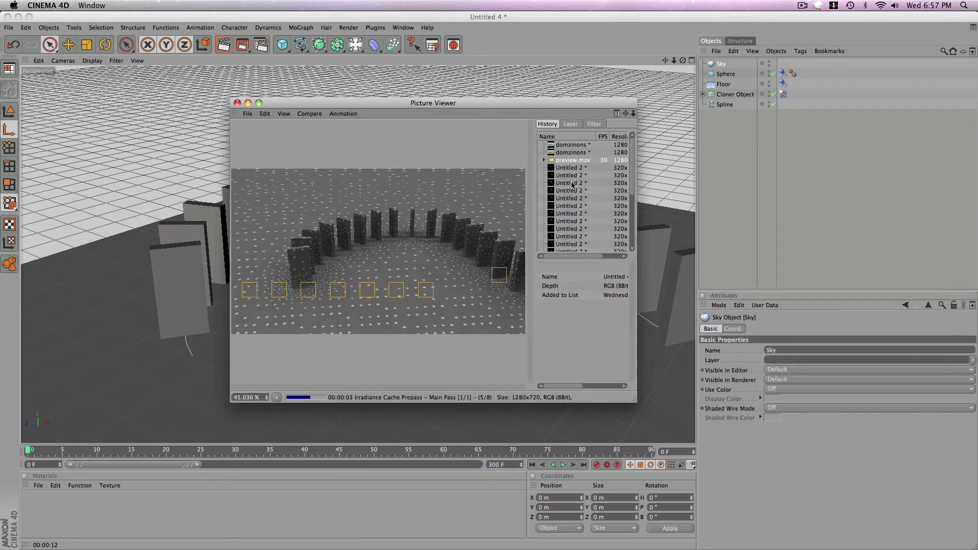
scroll(572, 204, "down", 5)
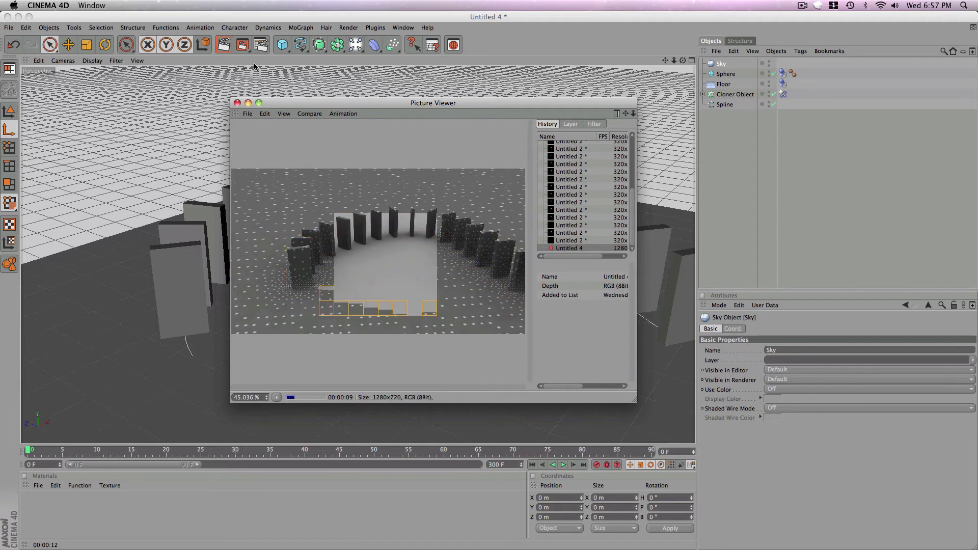
left_click(237, 103)
- Reframe the dominoes from a lower angle, hide the Sphere in the renderer and test-render a frame shortly into the animation
left_click_drag(398, 161, 408, 145, "alt")
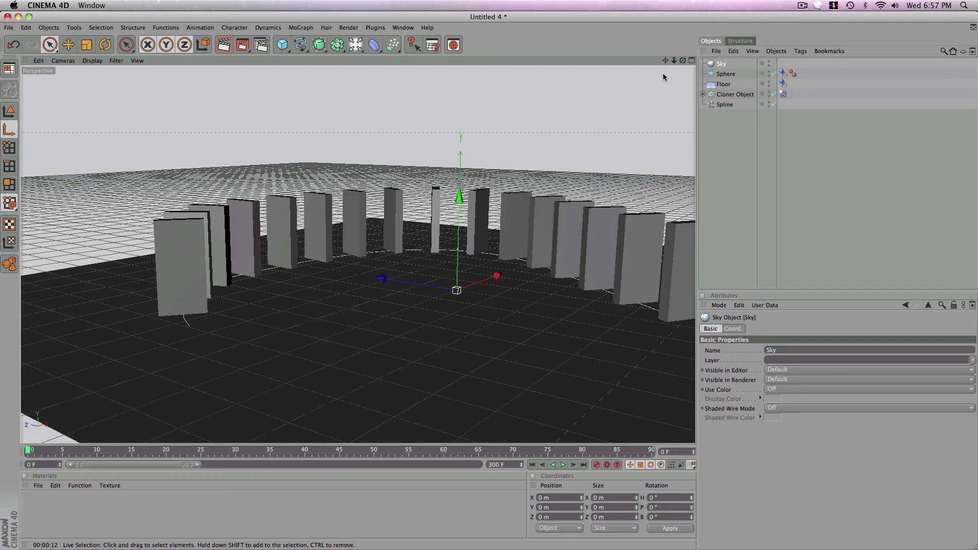
left_click_drag(664, 77, 609, 90, "alt")
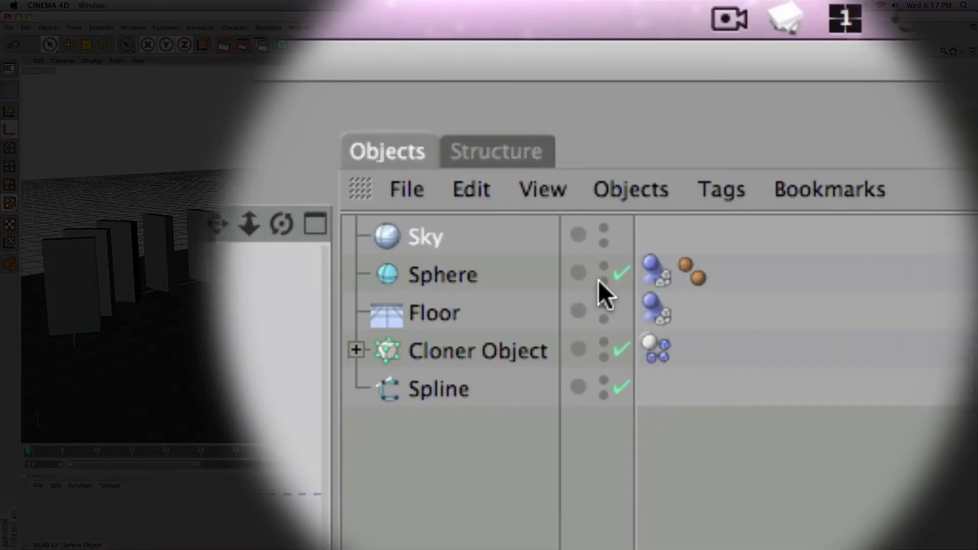
left_click(768, 76)
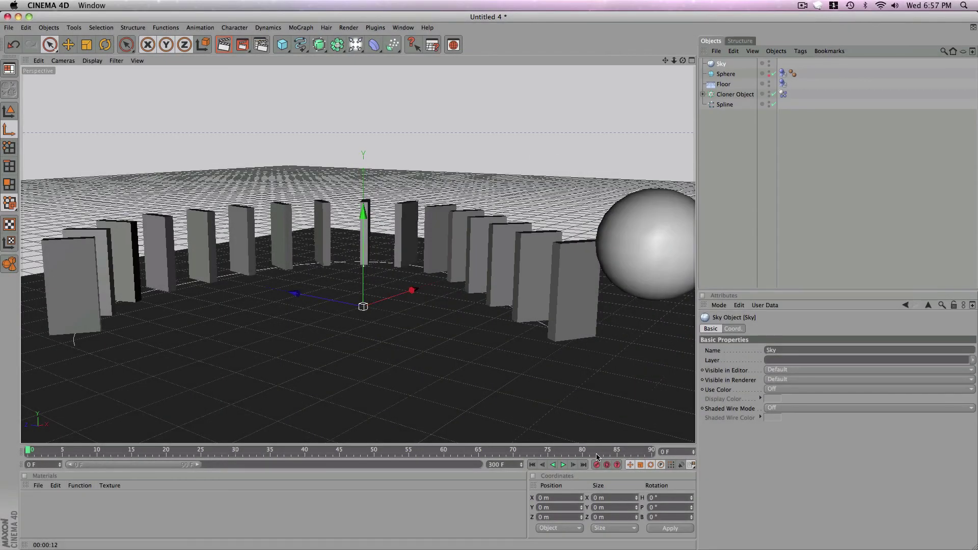
left_click(563, 465)
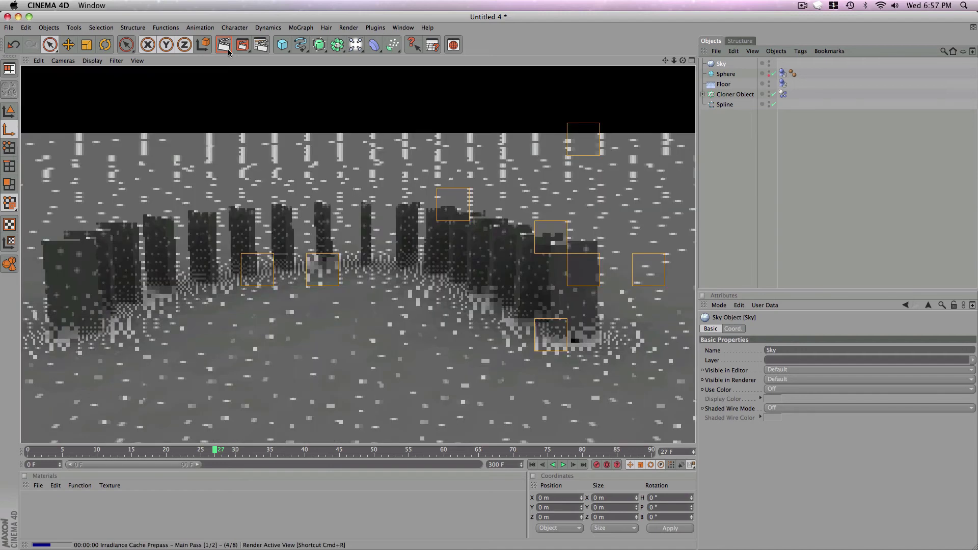
left_click(556, 171)
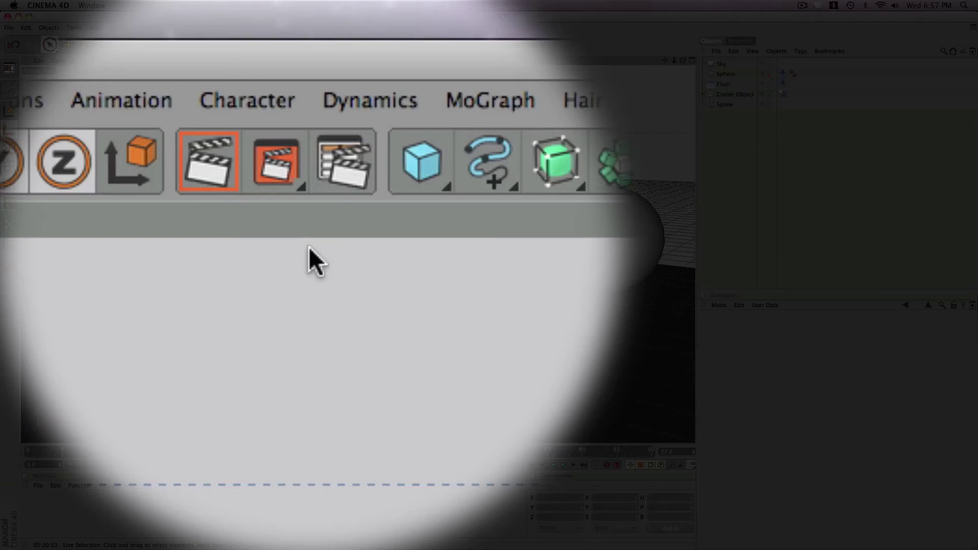
- Make a rendered preview of all frames with an image size of 1280
left_click(243, 48)
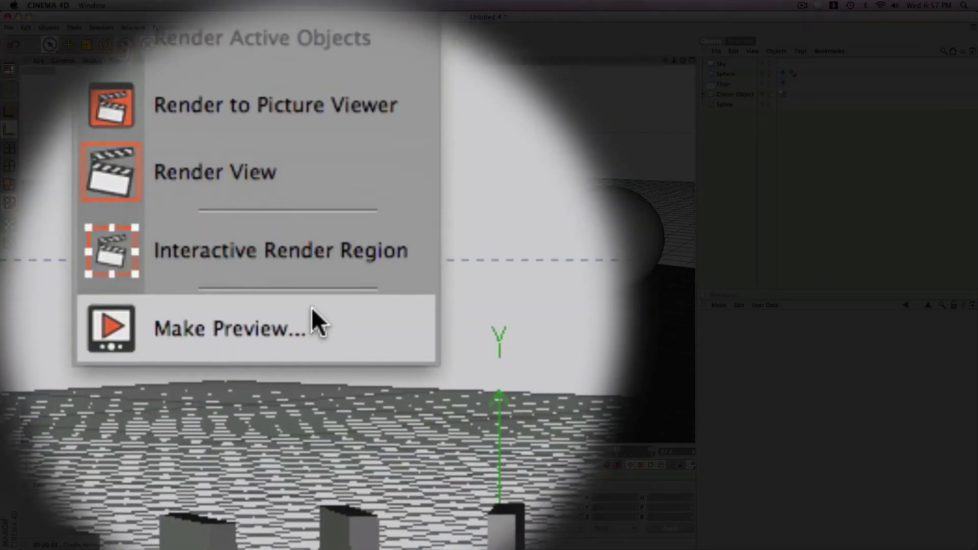
left_click(311, 307)
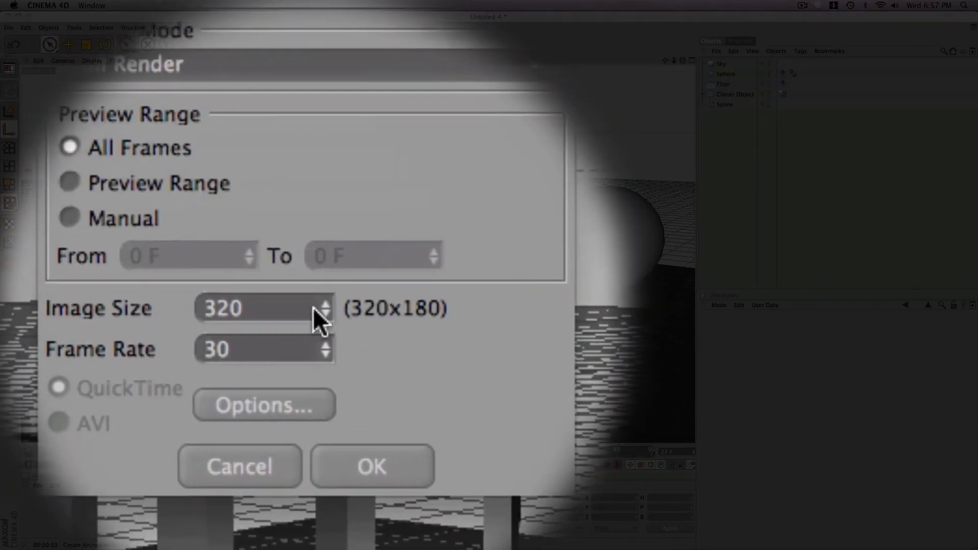
left_click_drag(300, 339, 108, 348)
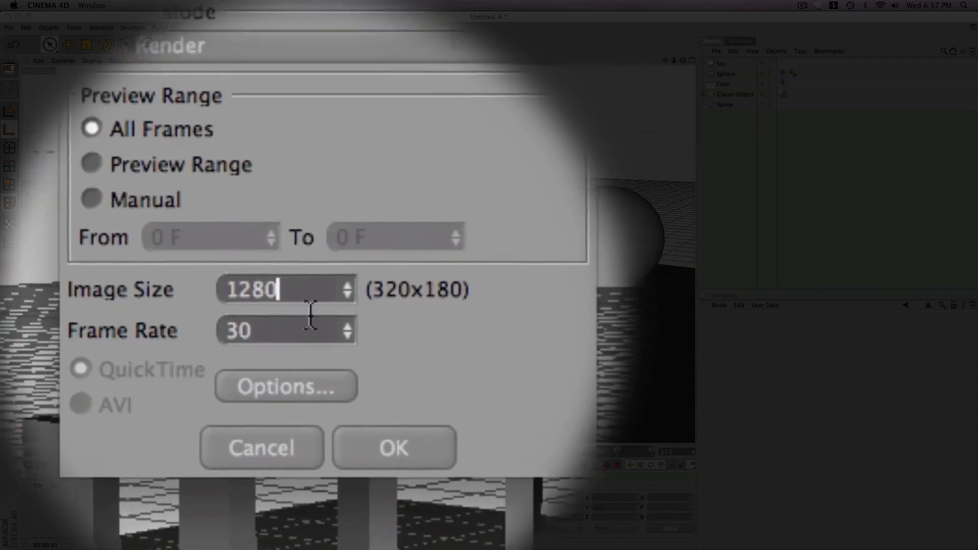
key("Return")
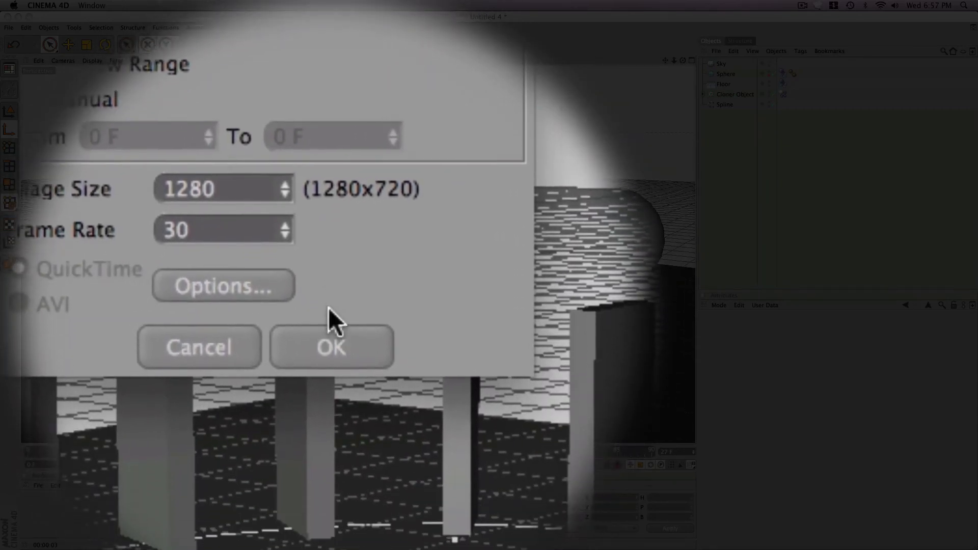
left_click(329, 341)
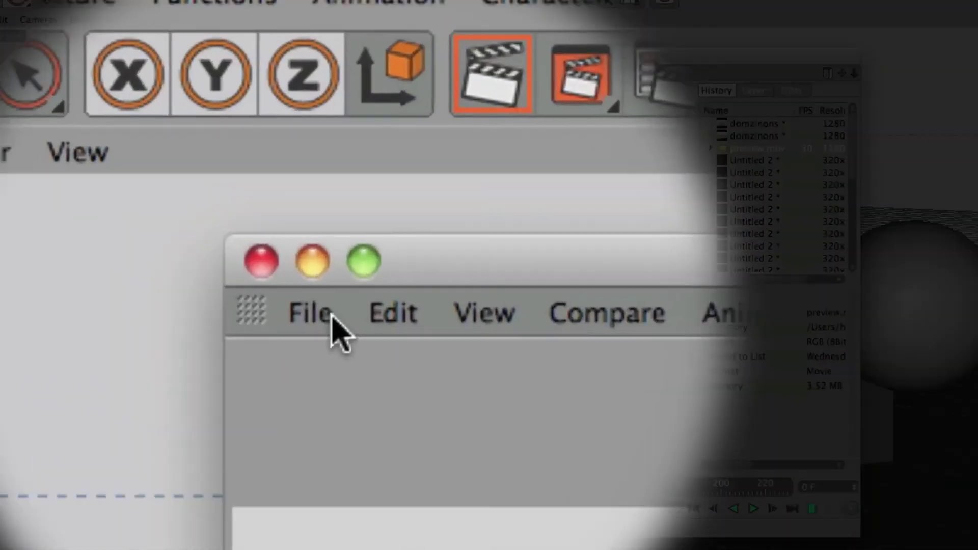
- Set up saving the rendered preview as an Animation in QuickTime Movie format, and cancel at the file name dialog
left_click(235, 74)
left_click(249, 111)
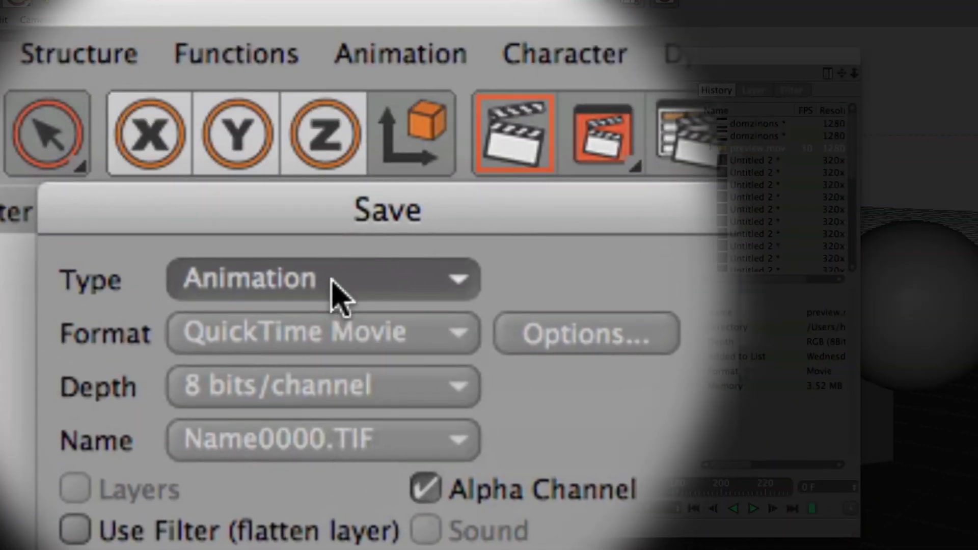
left_click(134, 109)
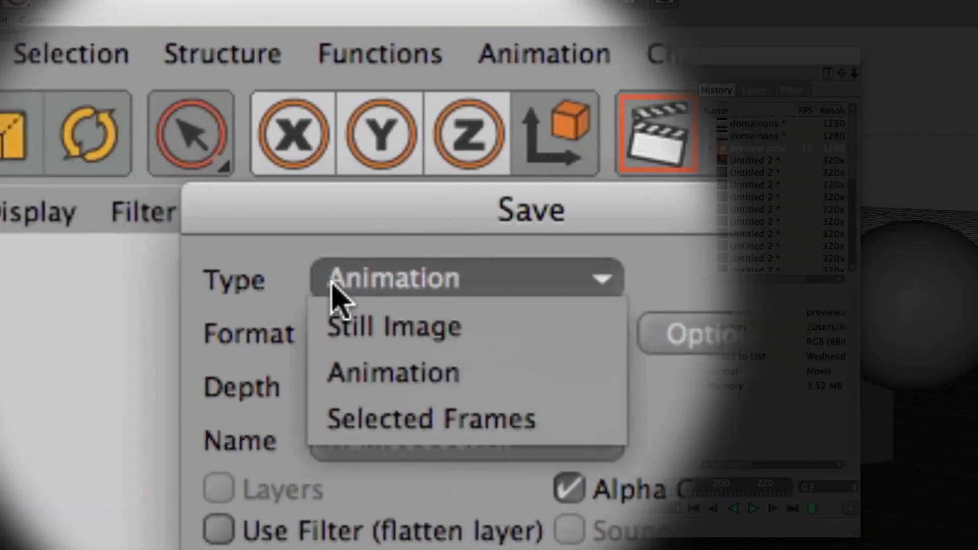
left_click(367, 372)
left_click(372, 336)
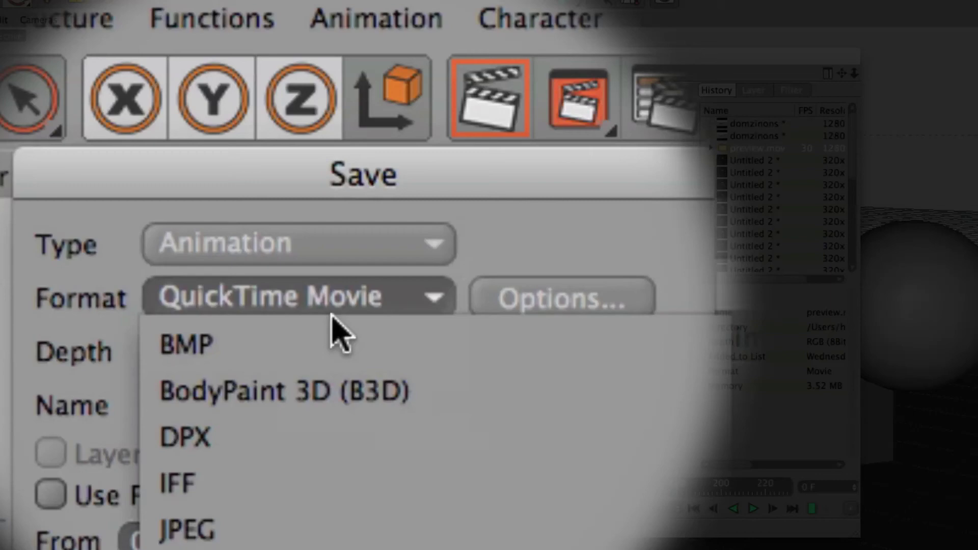
left_click(339, 519)
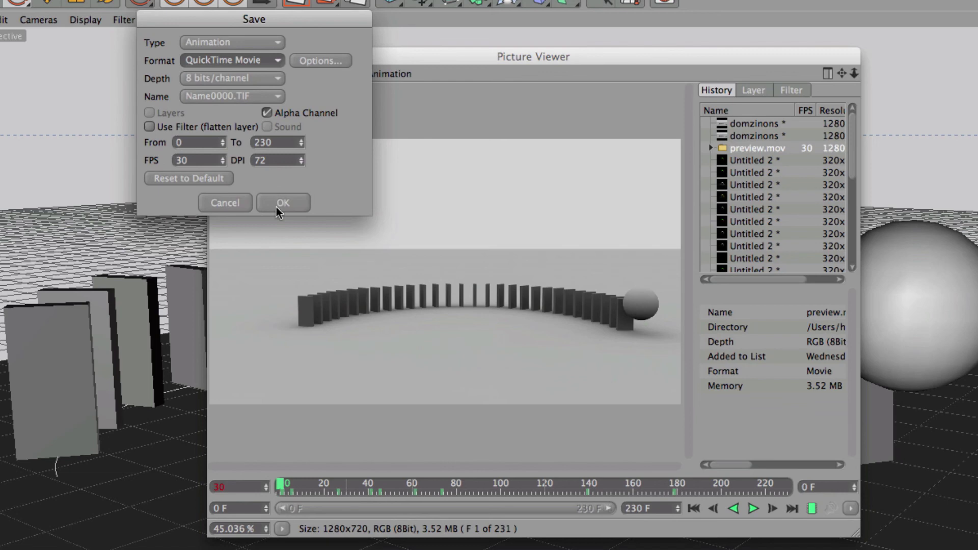
left_click(337, 325)
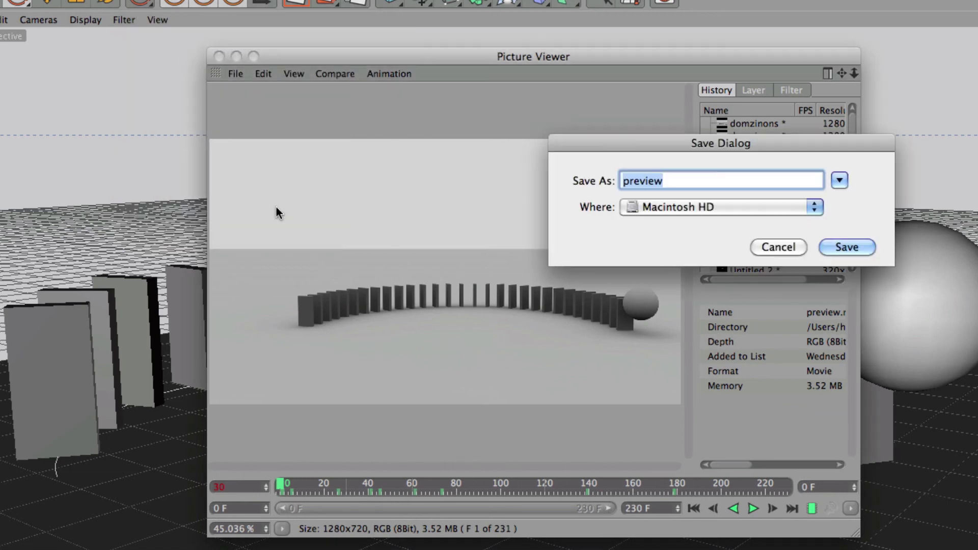
left_click(765, 246)
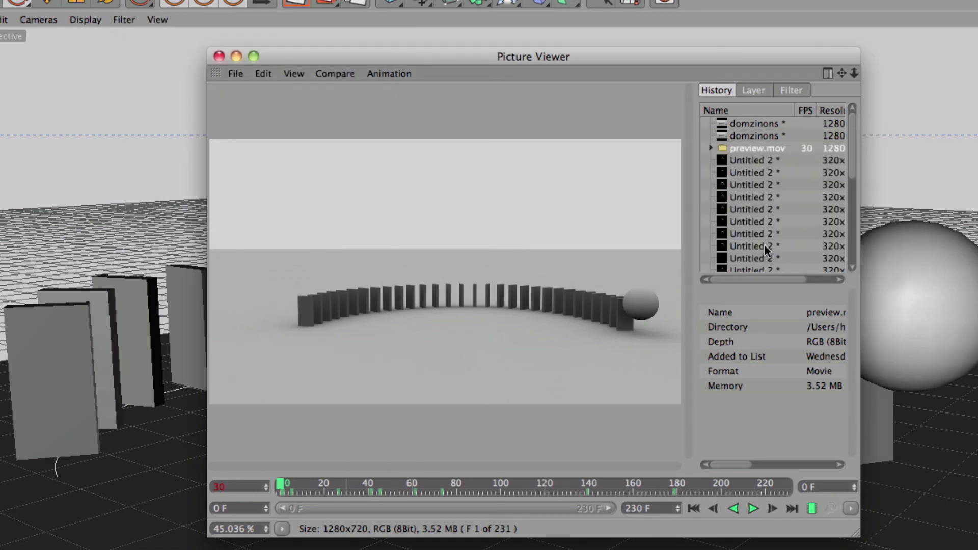